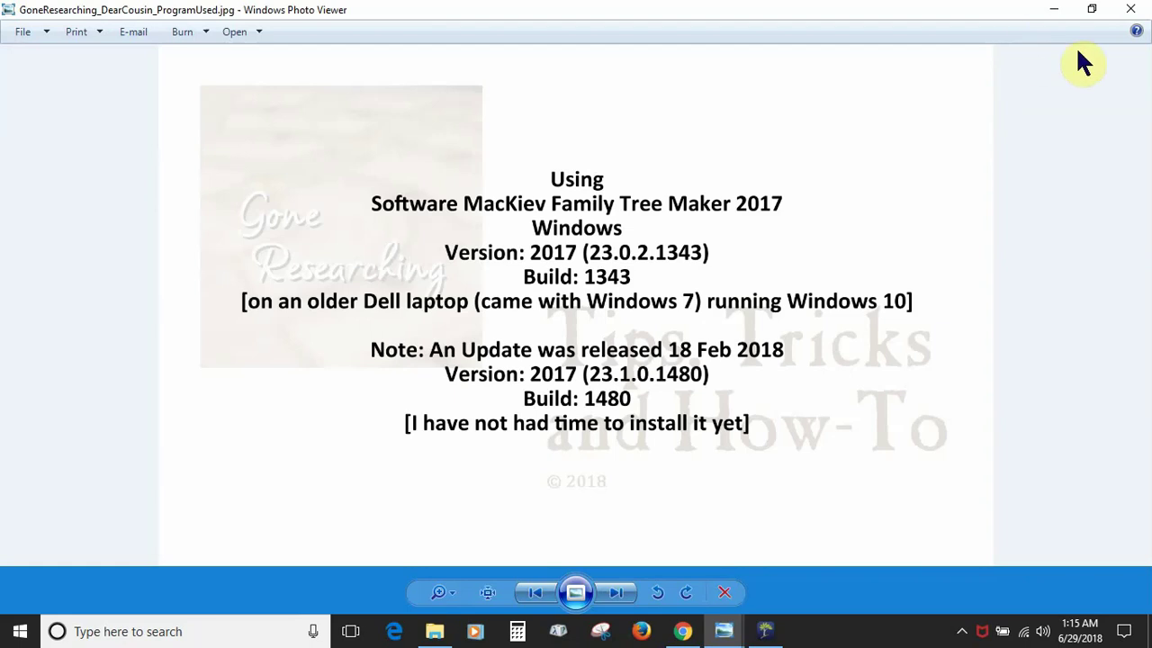
Switch to Chrome to read the Ancestry Issues and FTM 2017 support article, and return to Family Tree Maker.
left_click(1054, 9)
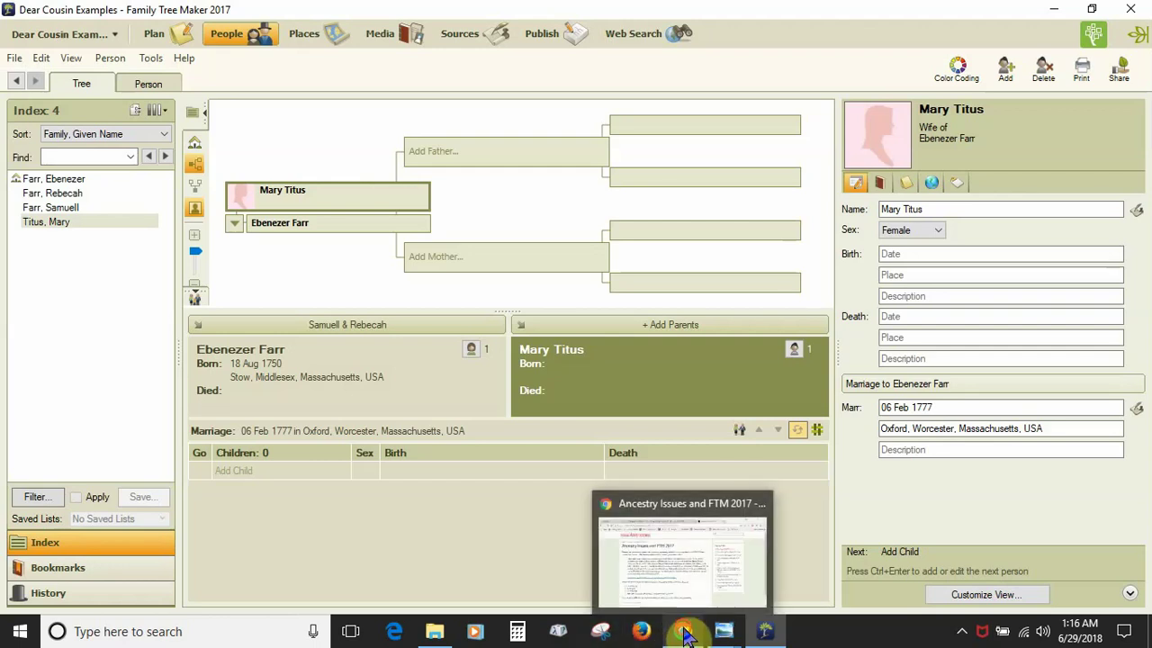
left_click(684, 634)
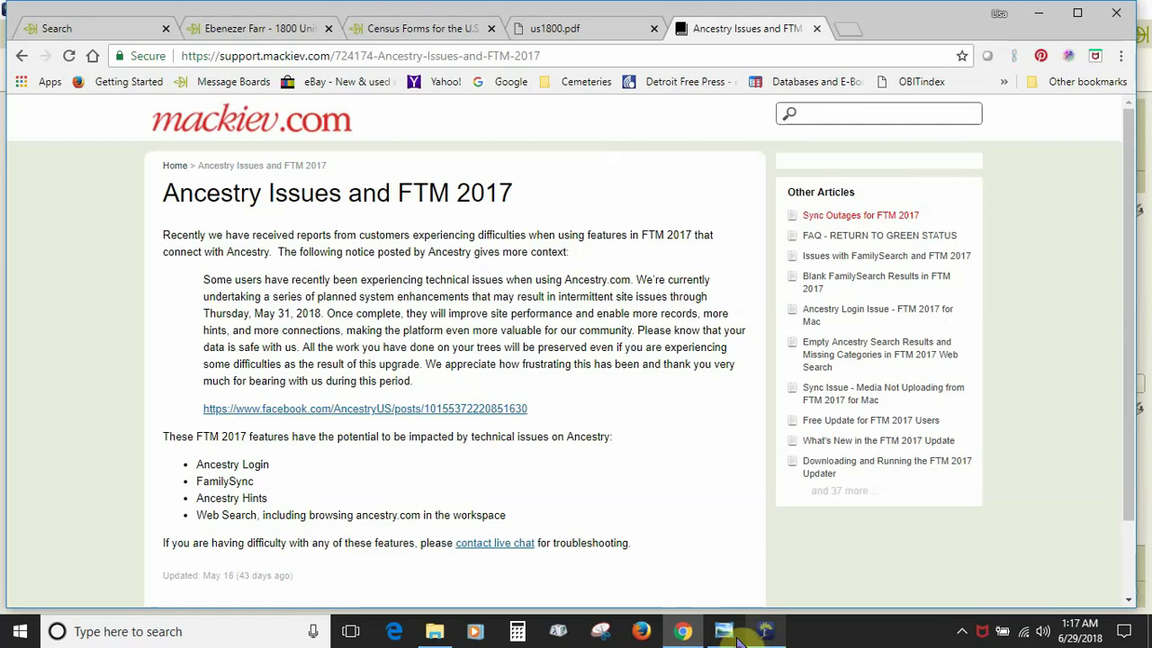
mouse_move(682, 633)
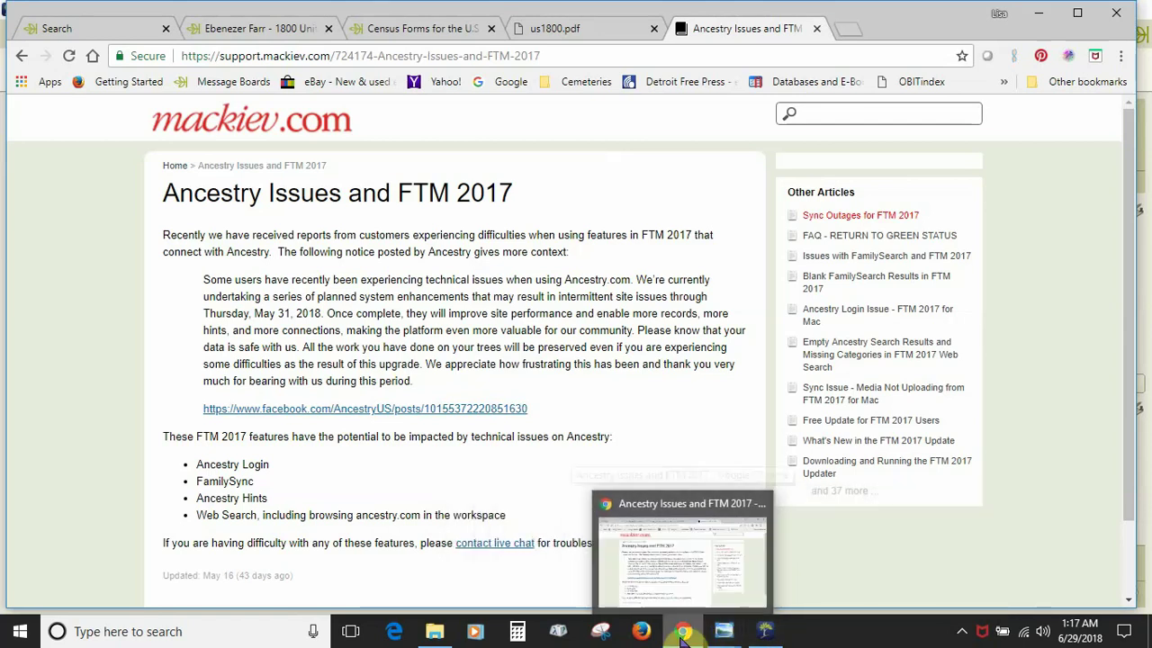
left_click(767, 634)
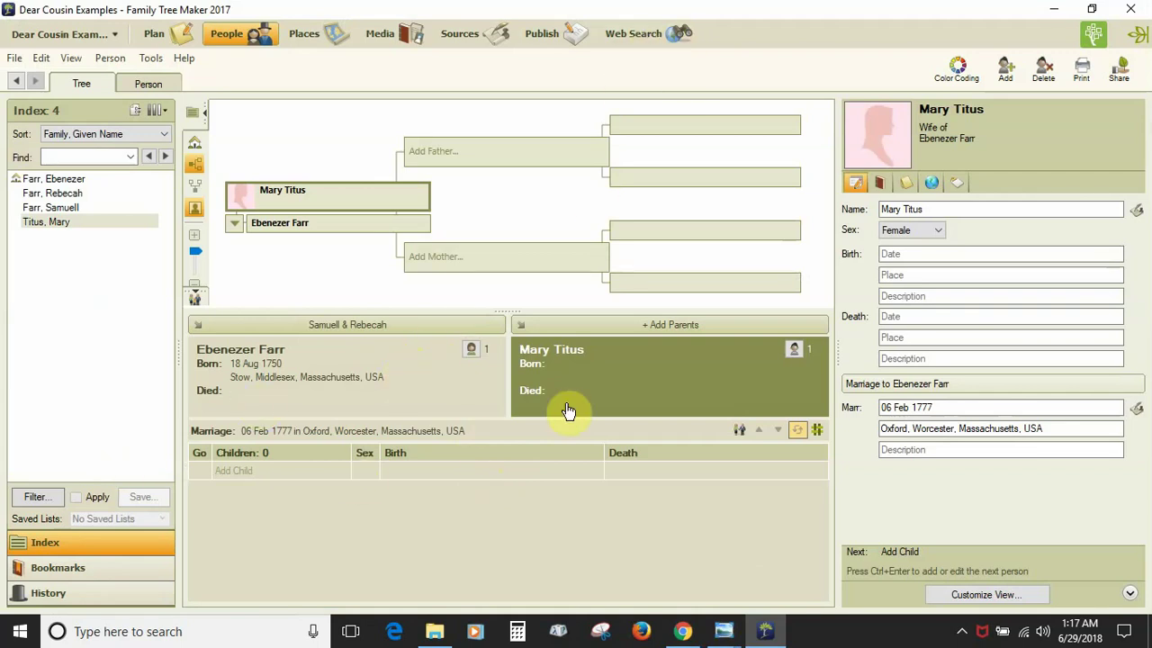
Select the husband born 18 Aug 1750, open his web search, and review the prefilled Ancestry.com search form.
left_click(274, 369)
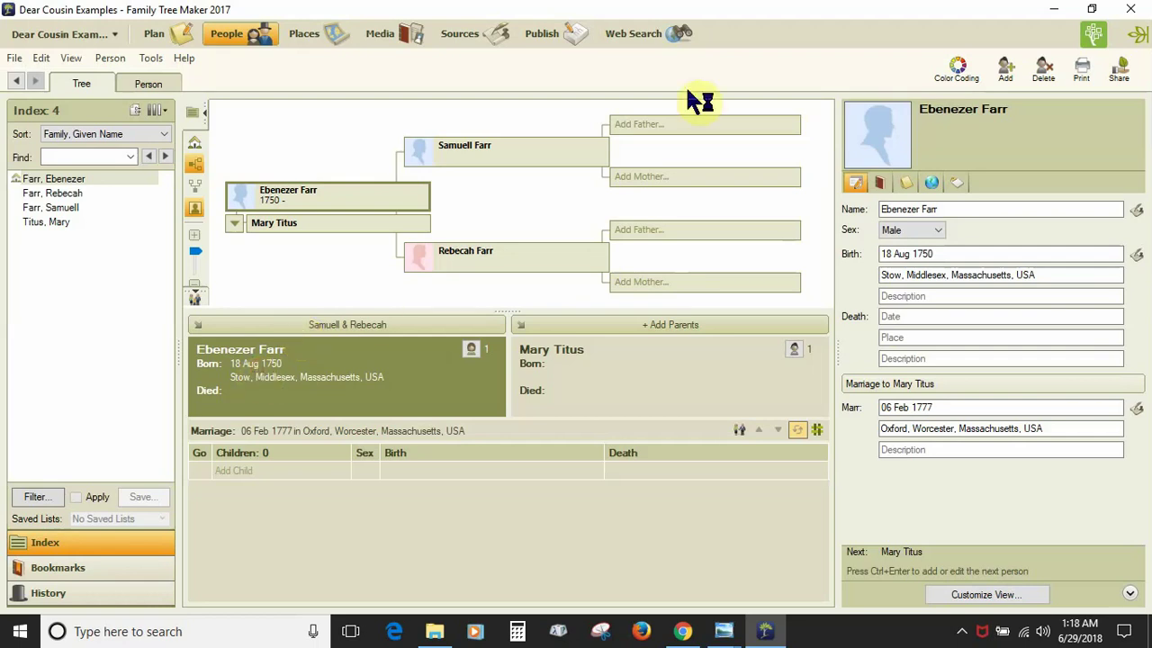
left_click(670, 41)
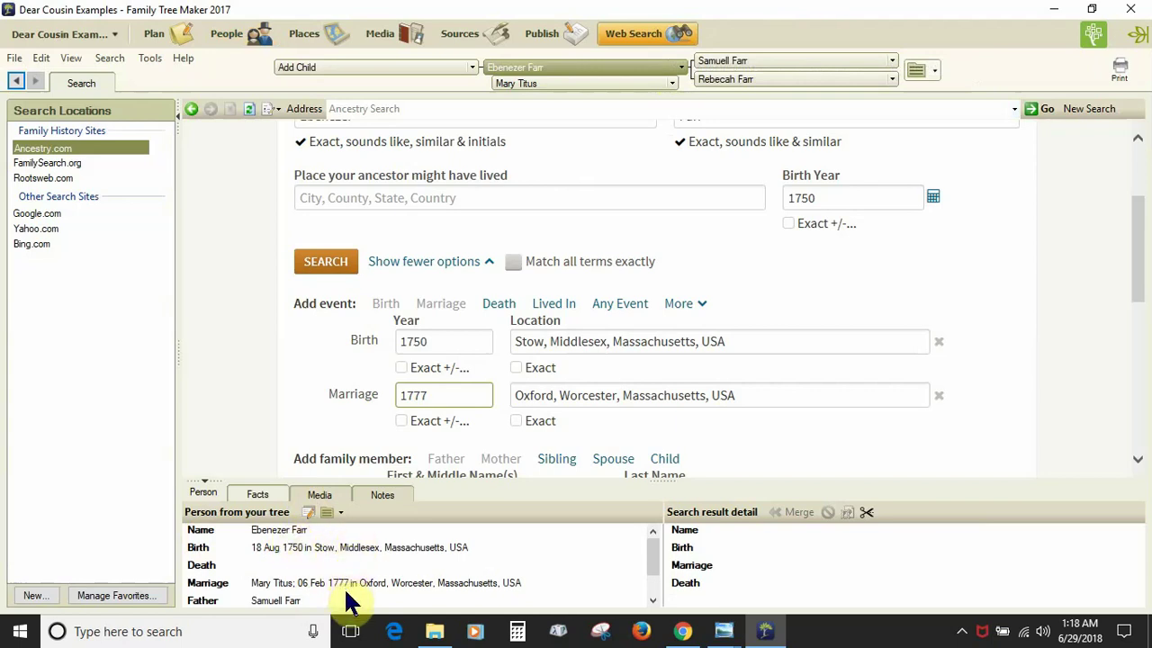
scroll(353, 576, "down", 1)
scroll(351, 576, "up", 1)
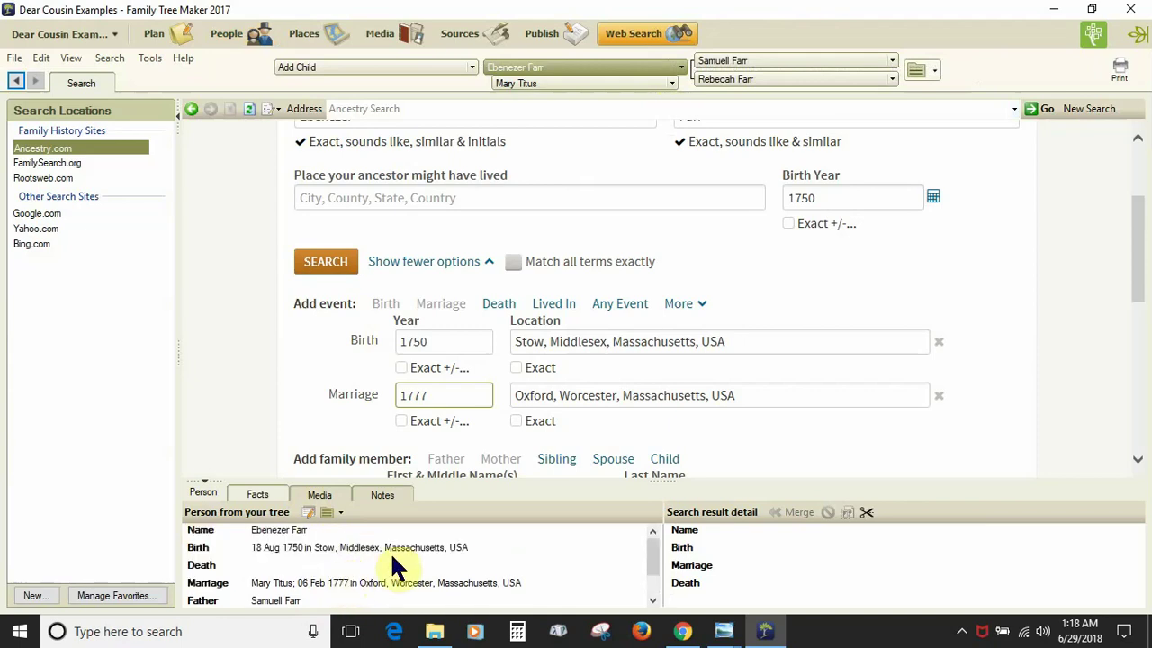
scroll(607, 278, "up", 3)
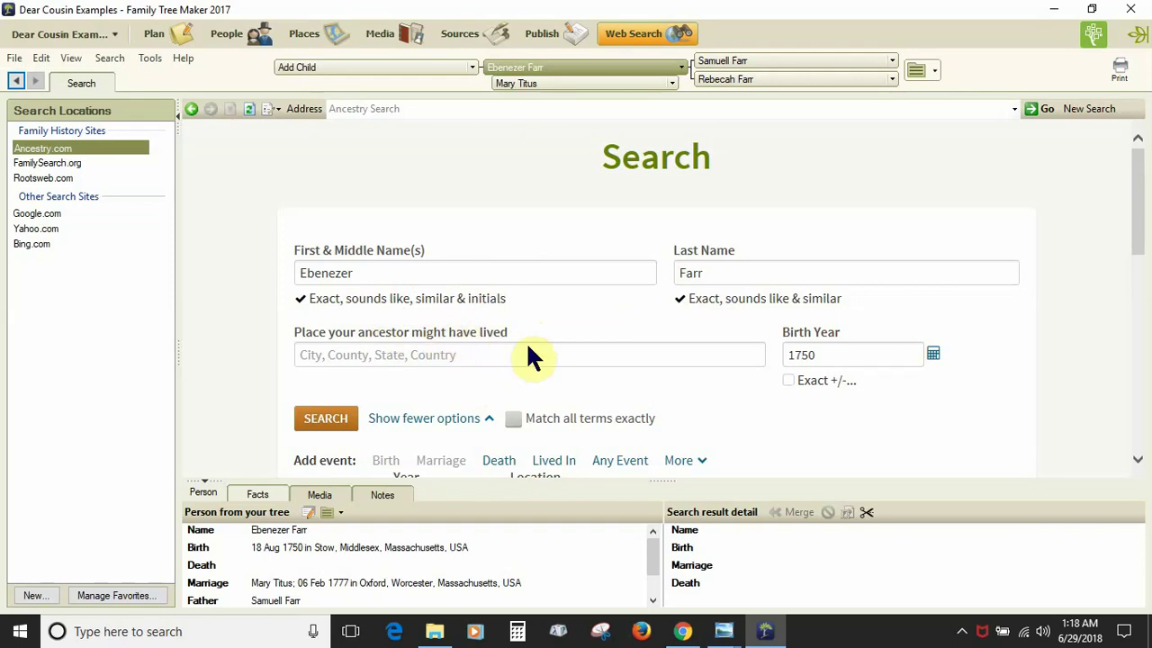
scroll(549, 348, "down", 5)
scroll(501, 347, "down", 10)
scroll(501, 347, "up", 13)
scroll(501, 346, "up", 2)
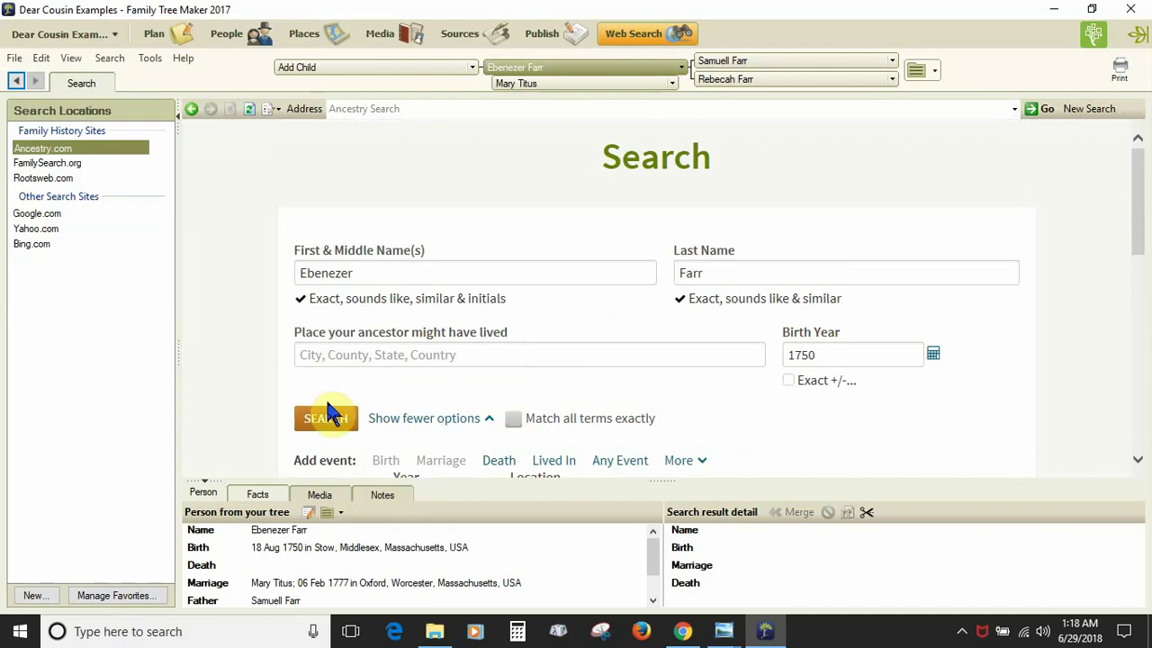
Run the Ancestry.com search with the prefilled criteria and all record categories included.
left_click(330, 423)
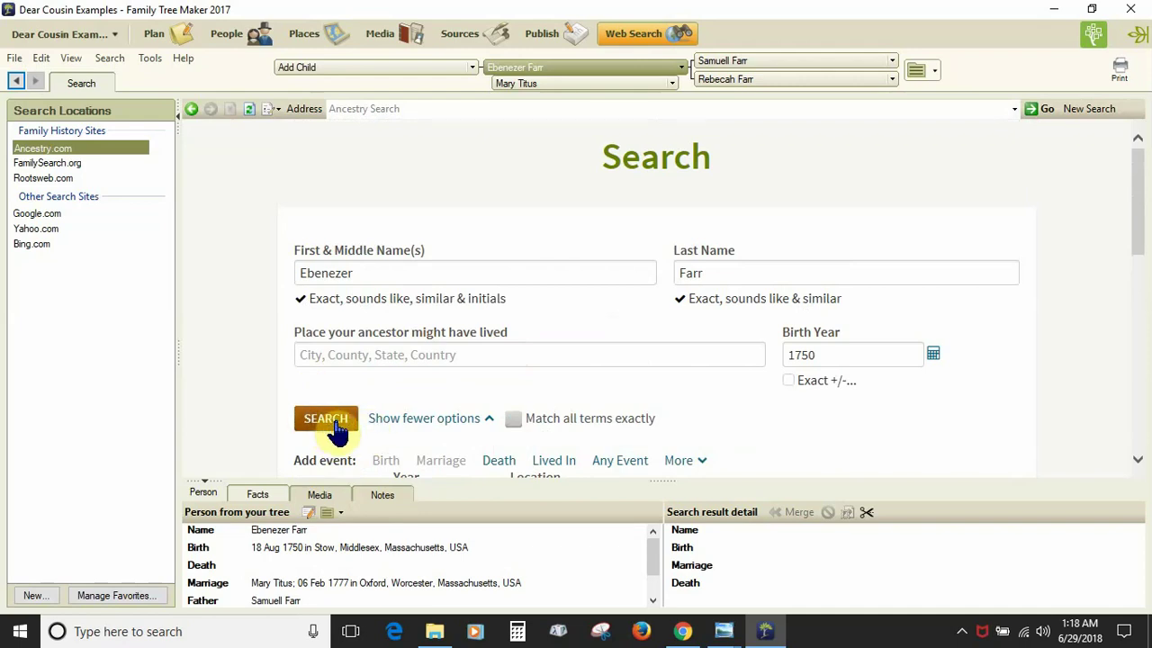
scroll(337, 425, "down", 1)
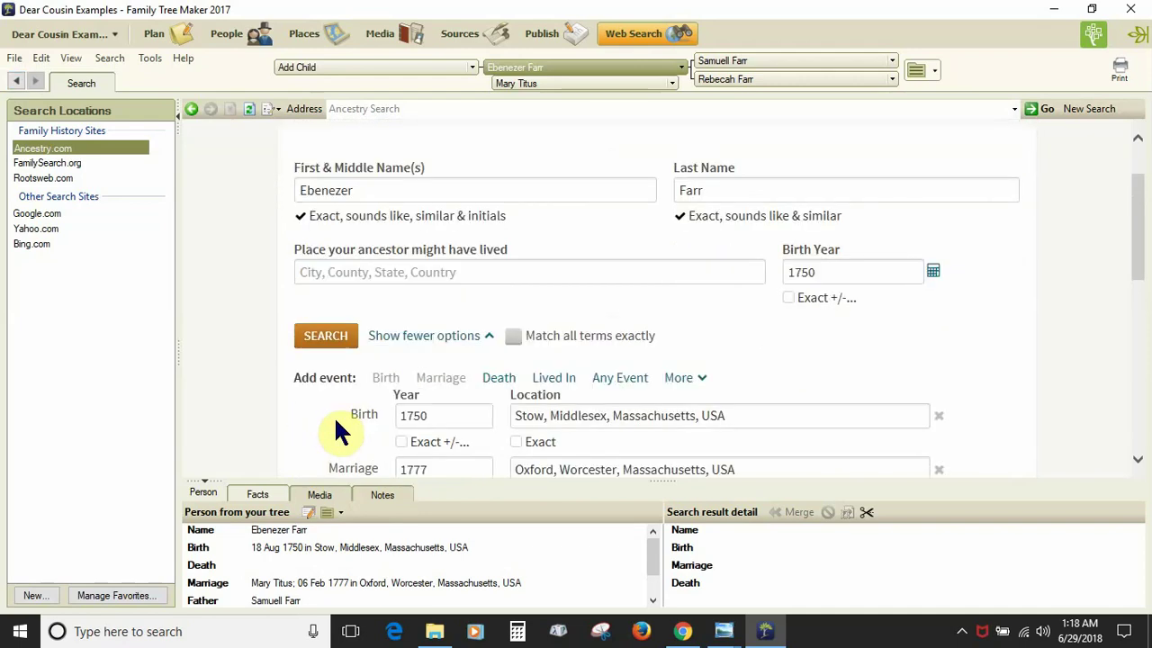
left_click(340, 344)
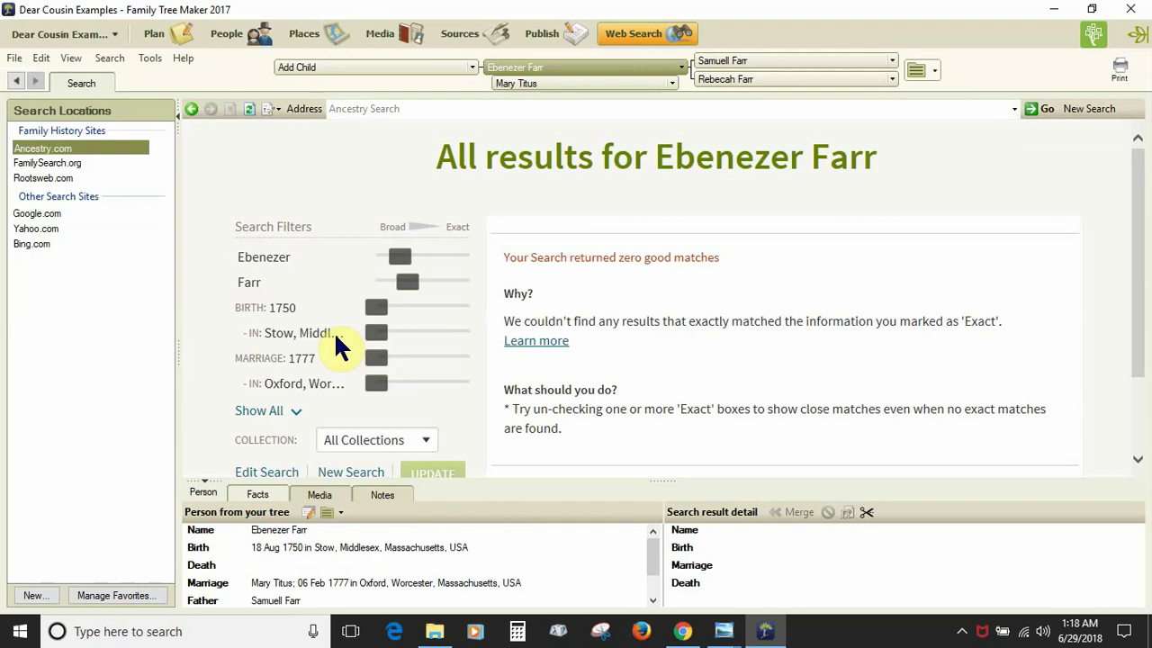
Return to the search form, exclude Family Trees from the categories, and run the search again.
left_click(192, 109)
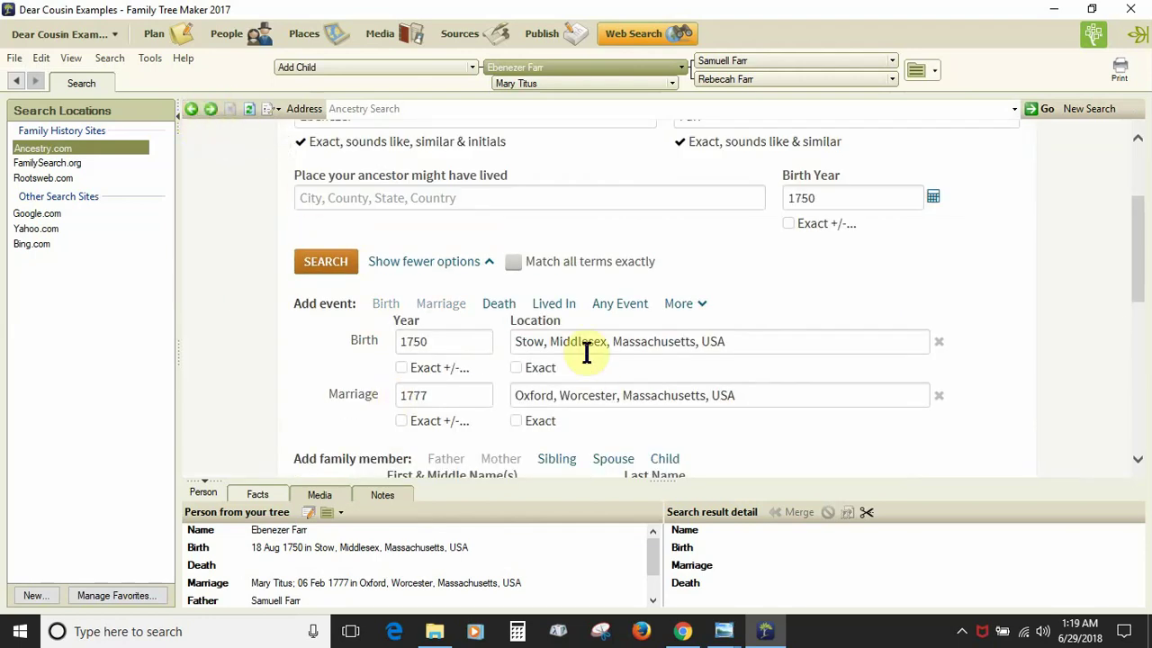
scroll(585, 351, "down", 2)
scroll(587, 353, "down", 7)
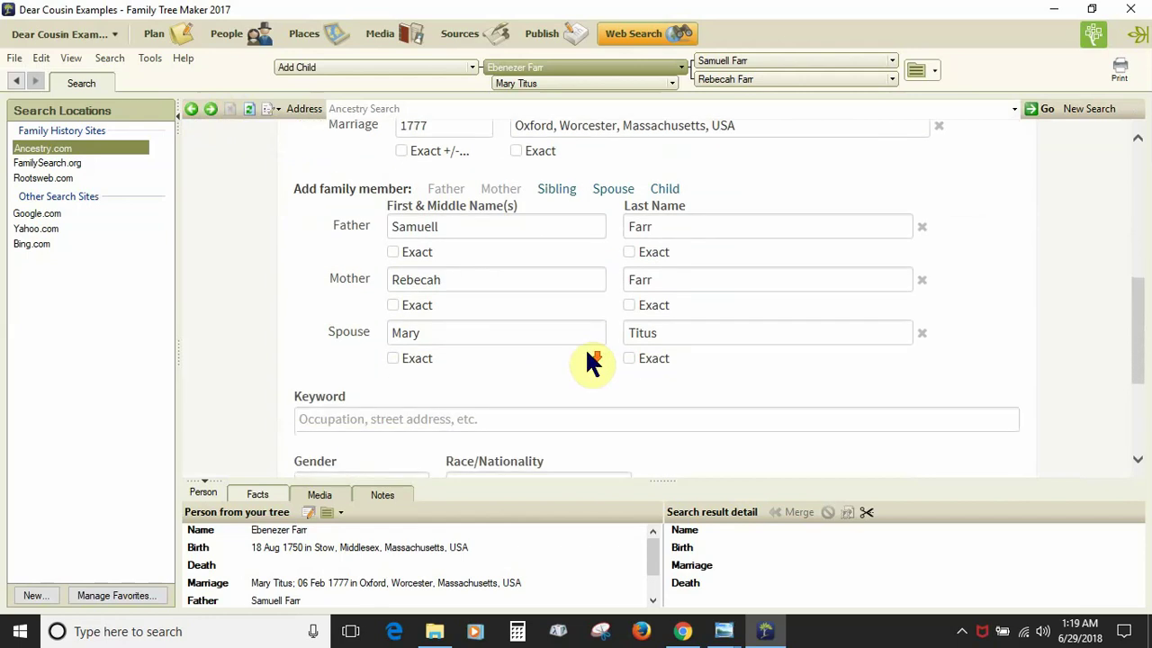
scroll(585, 360, "down", 1)
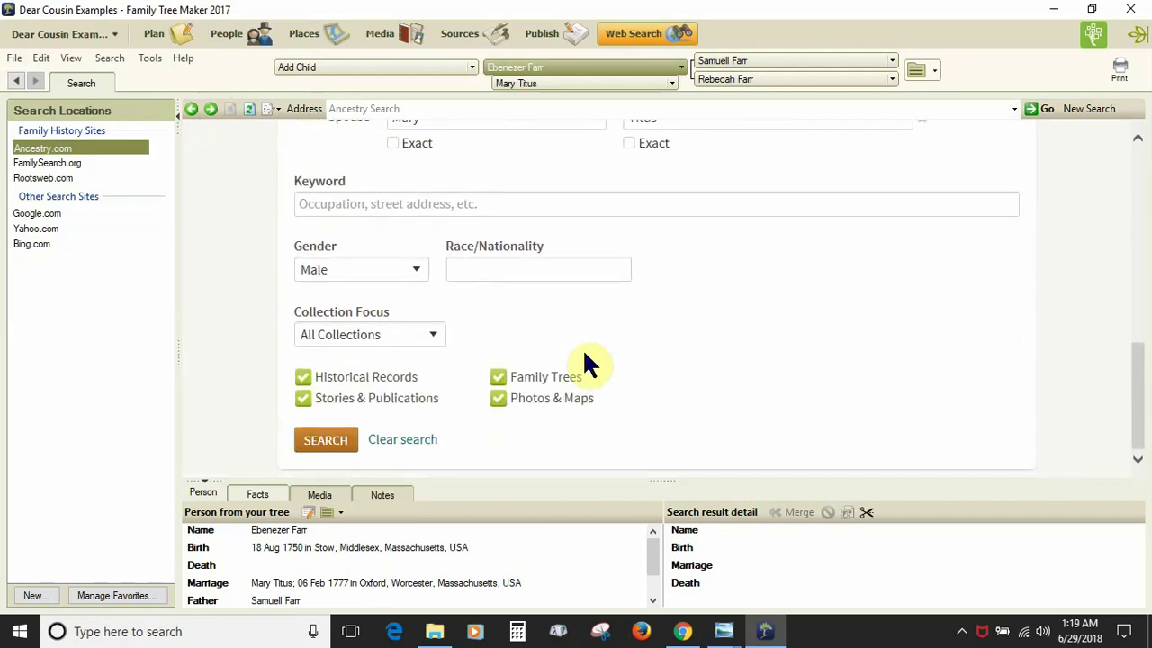
left_click(500, 396)
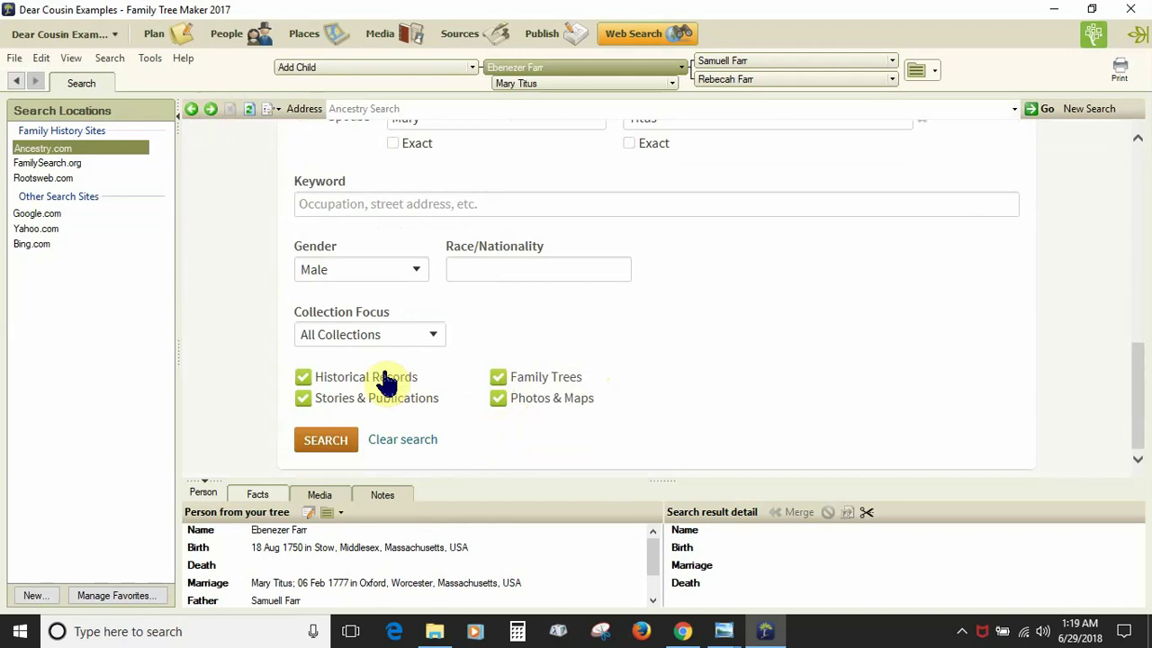
left_click(500, 379)
left_click(334, 437)
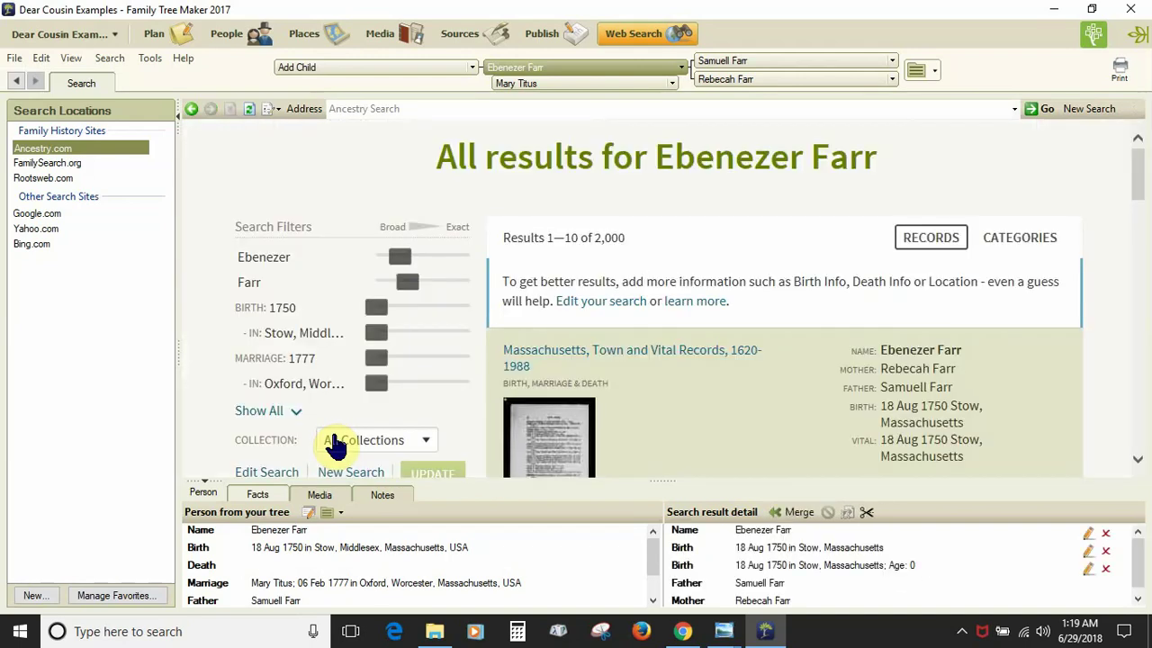
Go back to the search form, restrict the categories to Family Trees only, and rerun the search.
left_click(192, 109)
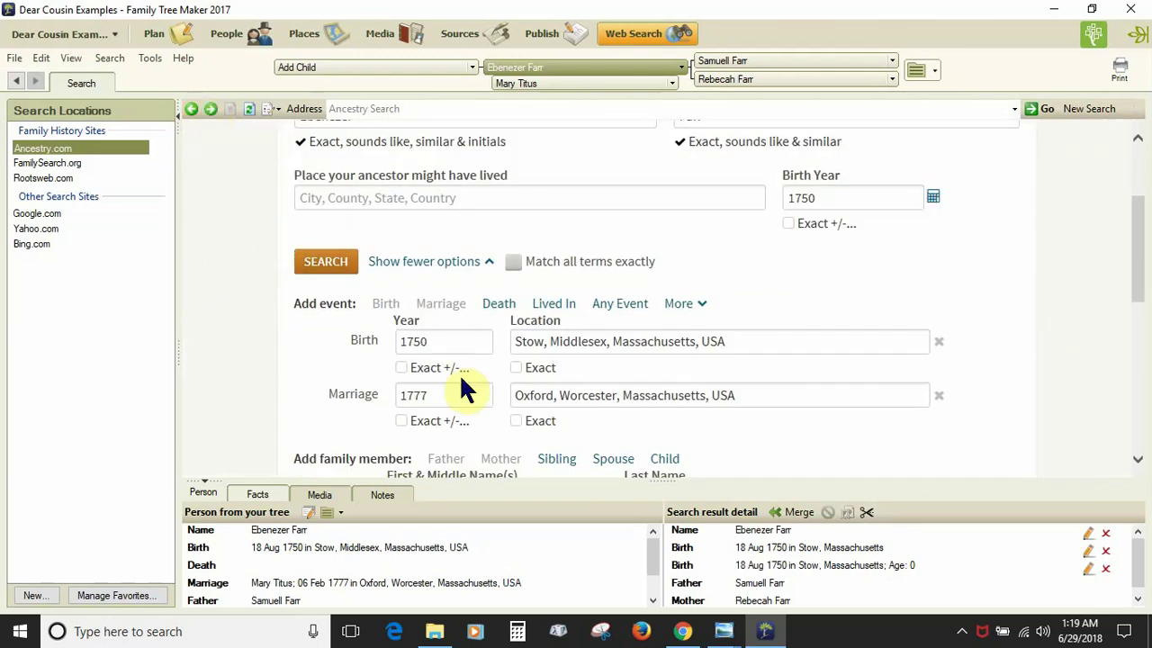
scroll(469, 414, "down", 2)
scroll(469, 414, "down", 4)
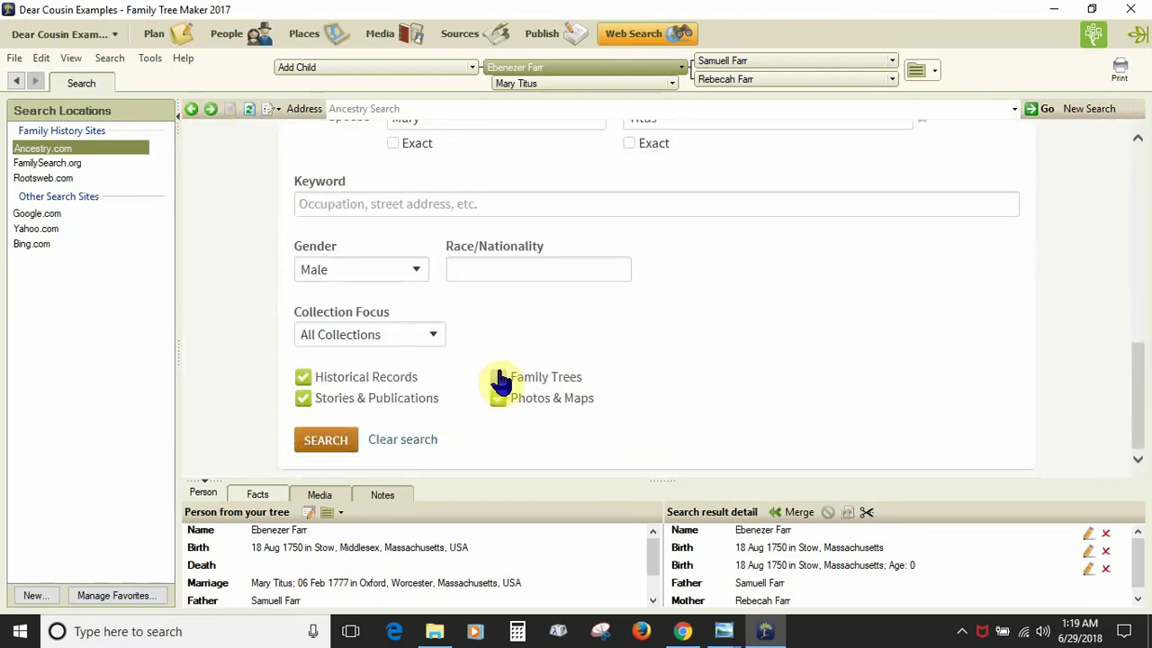
left_click(498, 377)
left_click(498, 398)
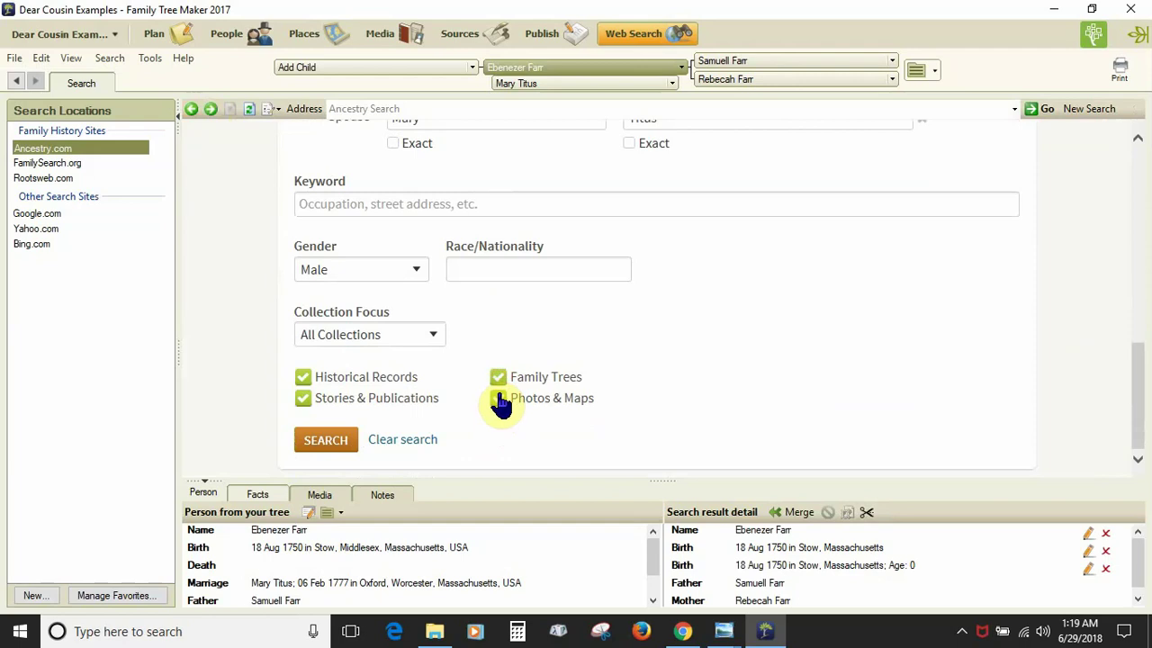
left_click(303, 398)
left_click(303, 377)
left_click(336, 443)
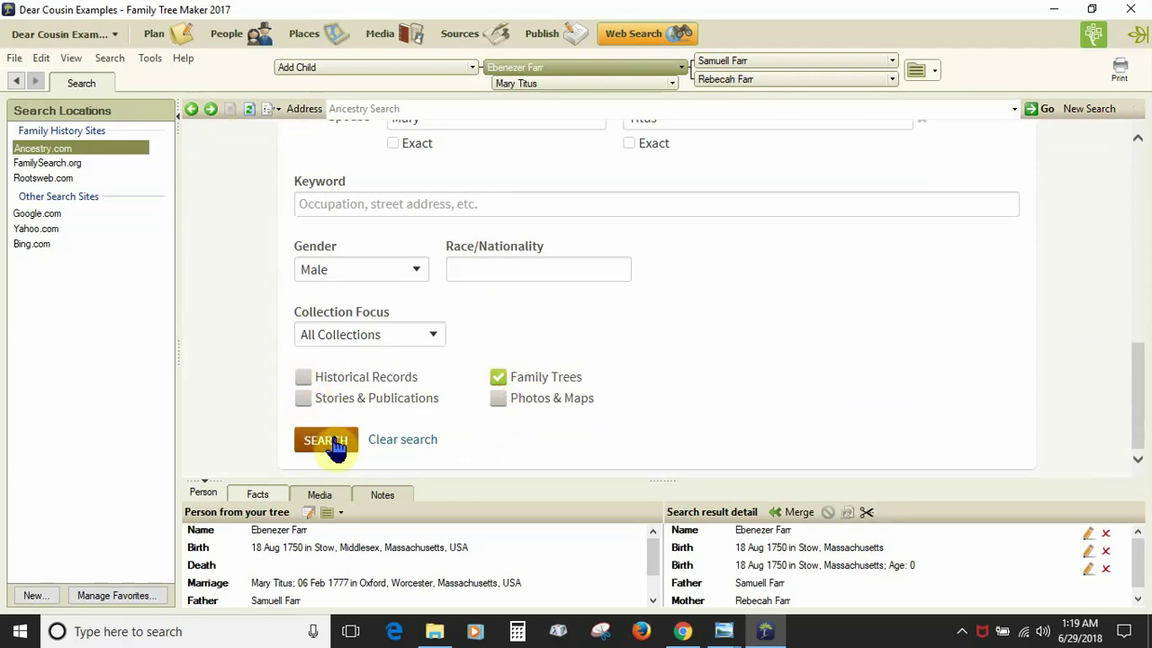
left_click(333, 441)
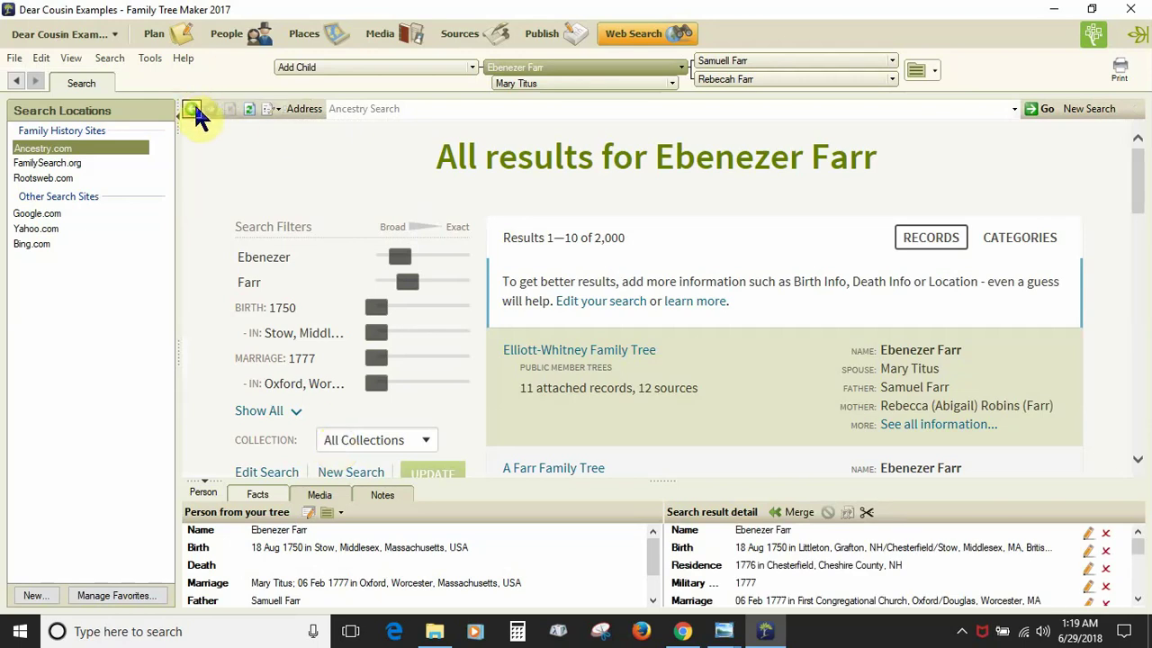
Start a new search with Historical Records, Stories & Publications, Family Trees, and Photos & Maps all included, and run it.
scroll(352, 436, "down", 1)
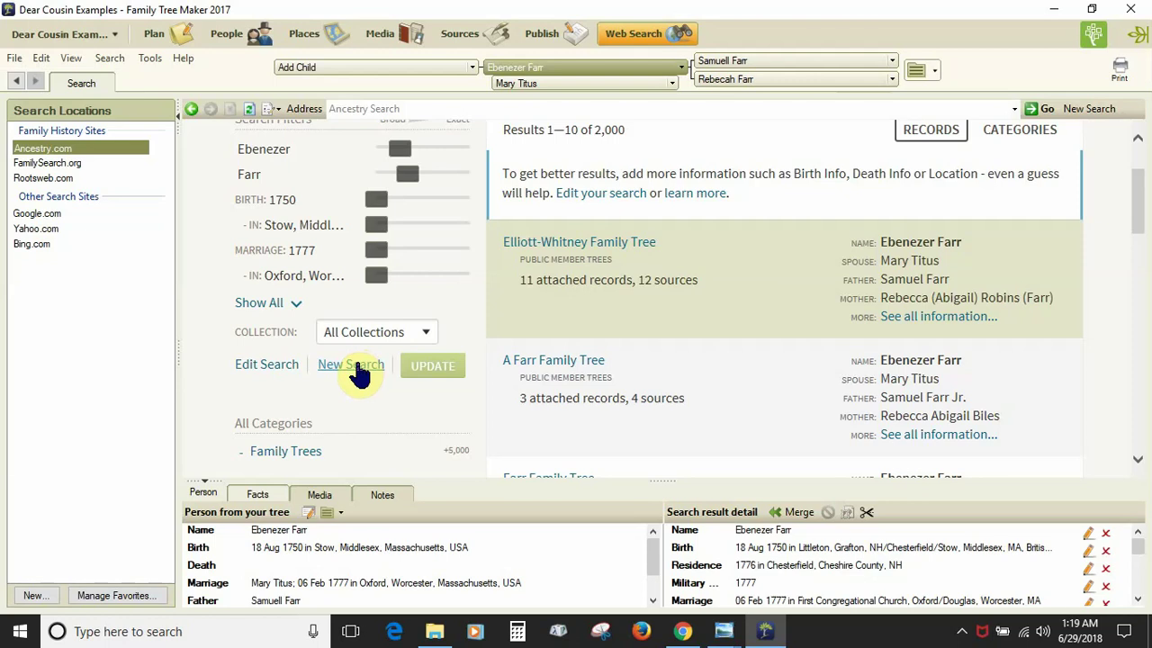
left_click(355, 365)
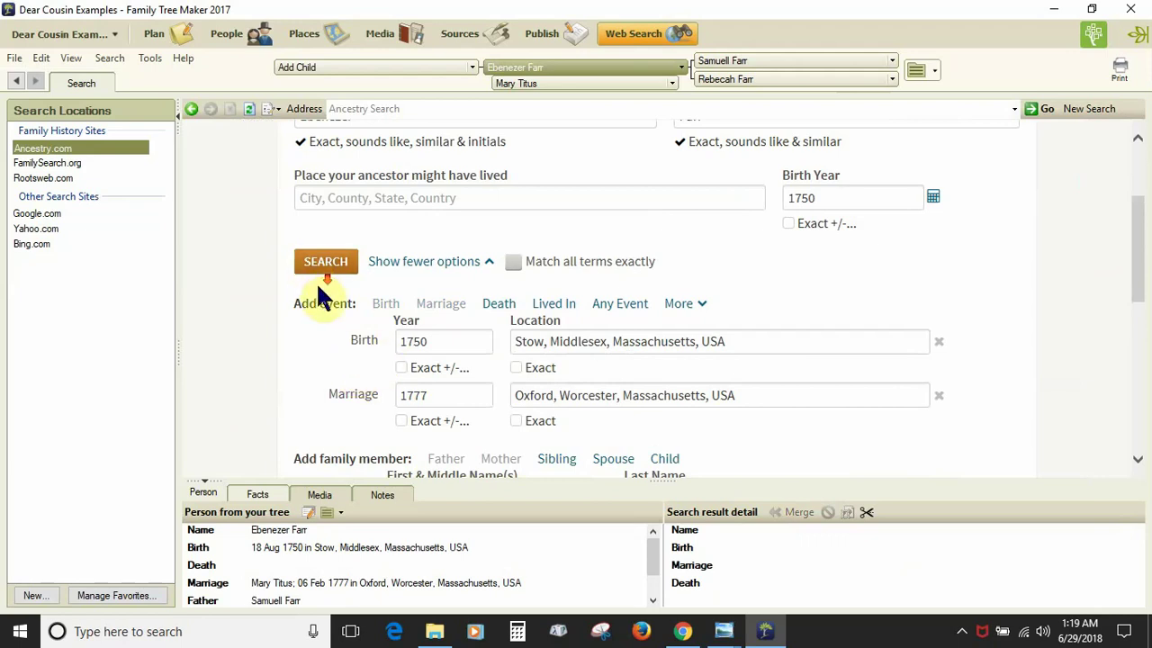
scroll(324, 302, "down", 3)
scroll(322, 297, "down", 10)
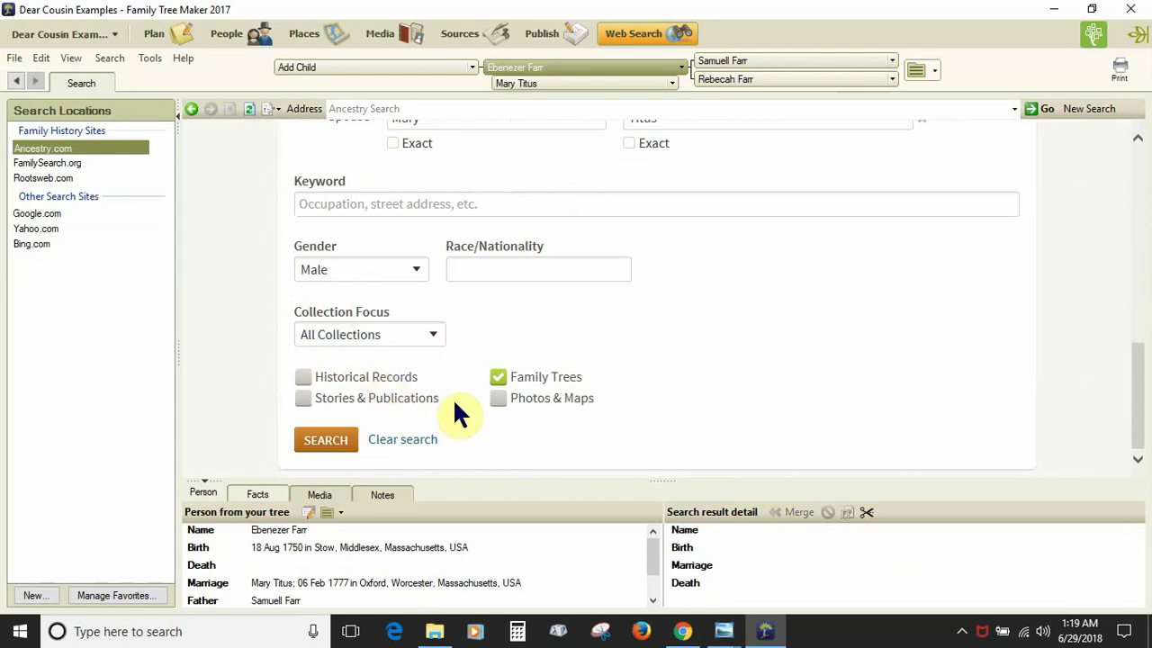
left_click(498, 397)
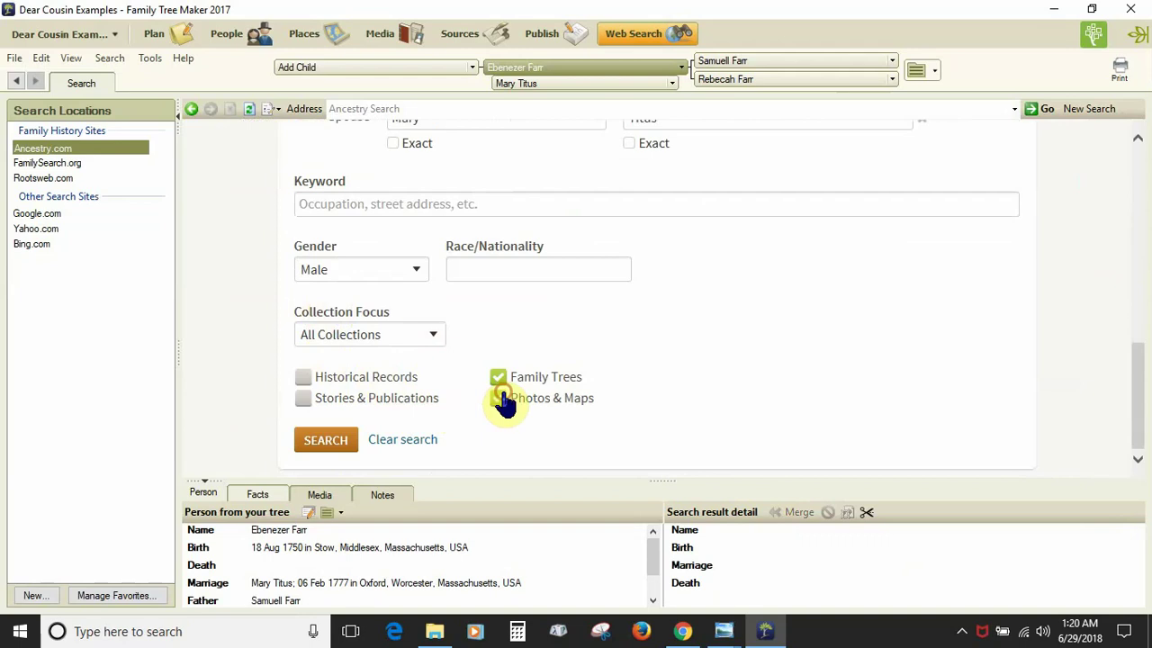
left_click(302, 377)
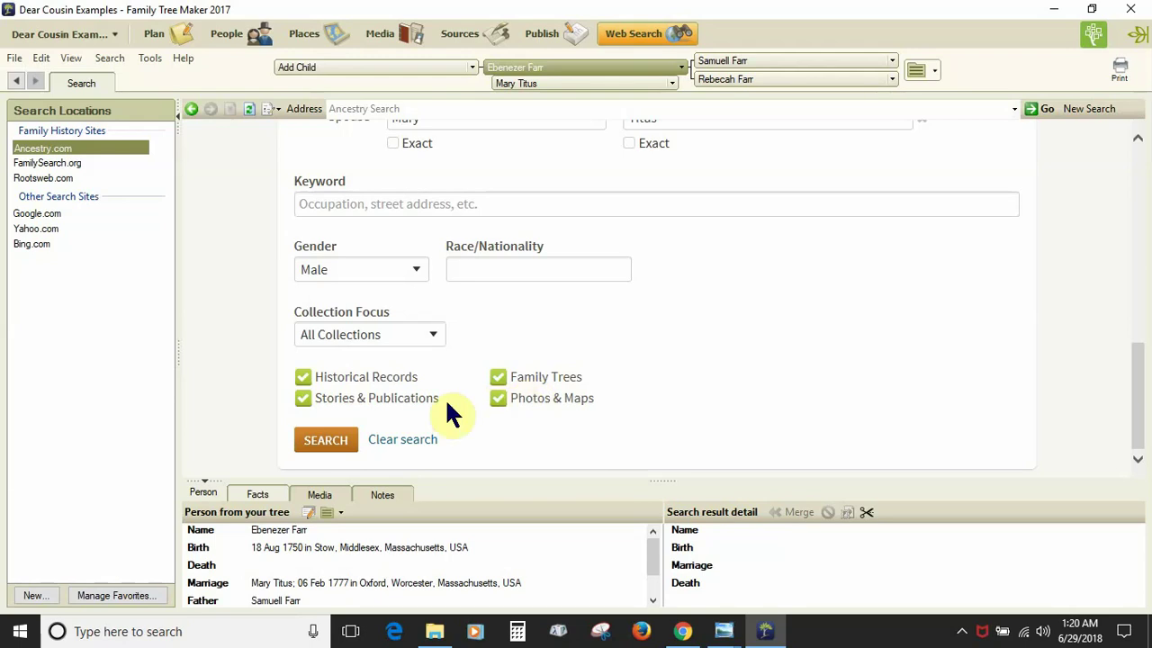
left_click(327, 440)
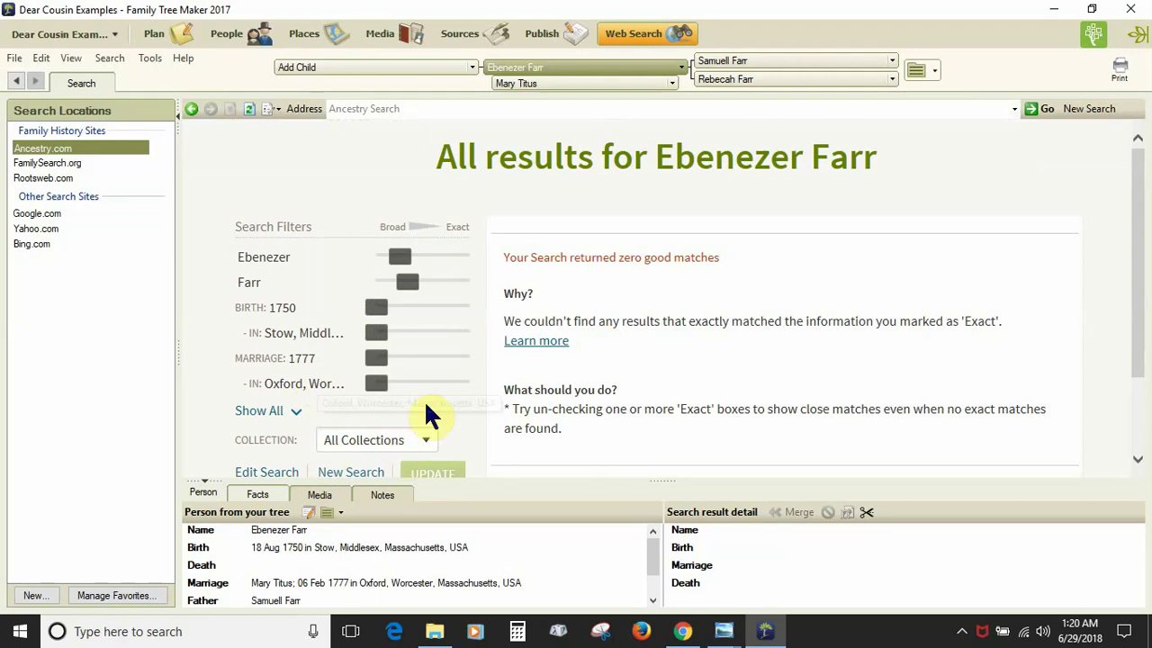
Start another new search and review its categories, family members, and prefilled criteria.
scroll(428, 414, "down", 1)
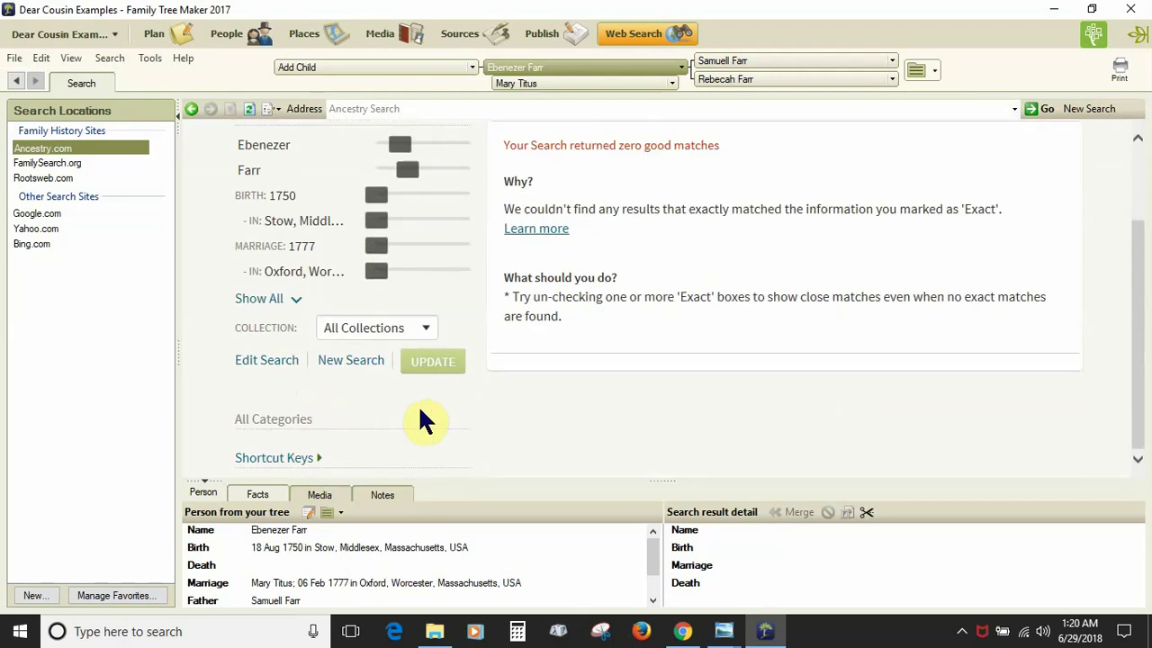
left_click(360, 360)
scroll(481, 360, "down", 4)
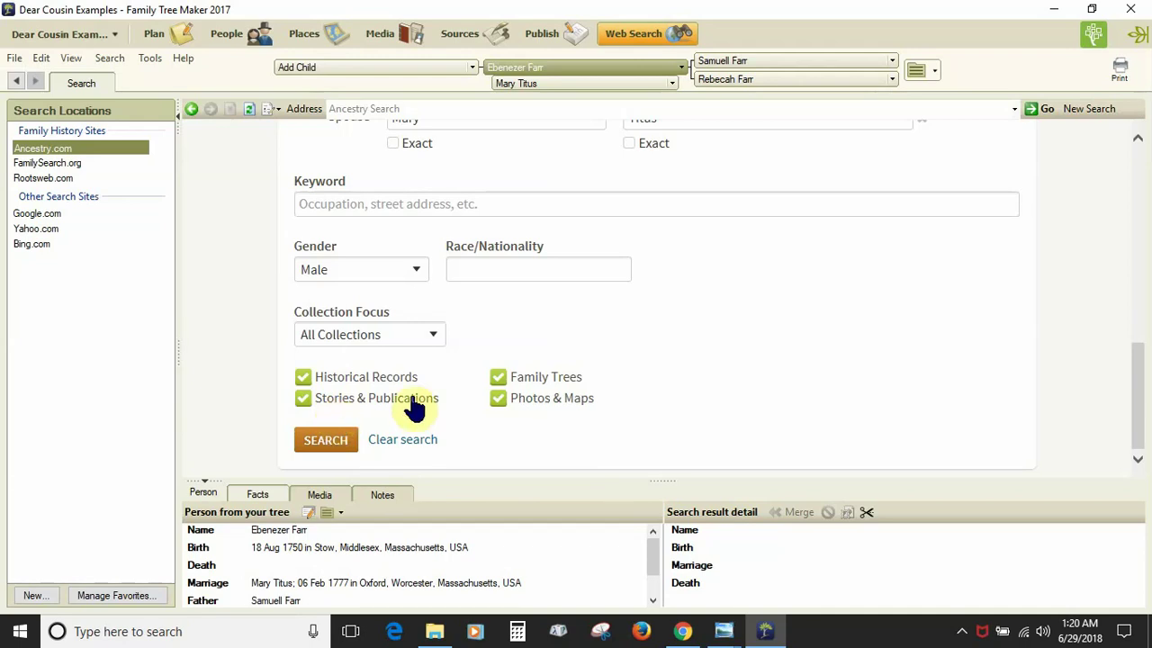
scroll(504, 383, "up", 2)
scroll(506, 385, "up", 2)
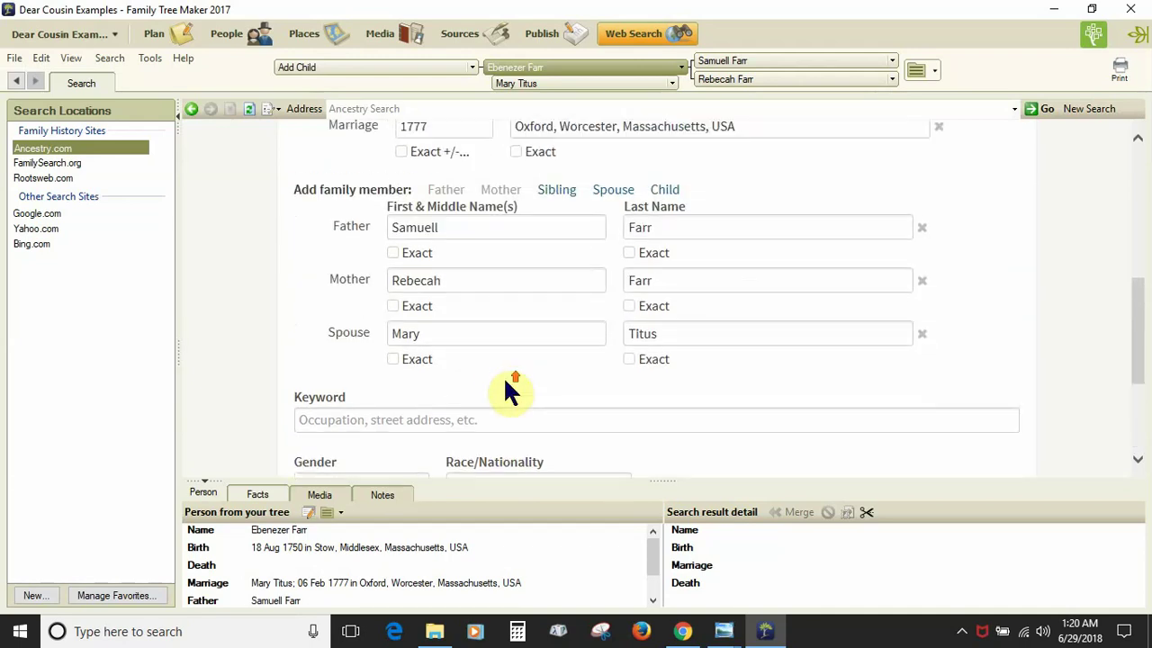
scroll(456, 374, "up", 3)
scroll(456, 369, "up", 5)
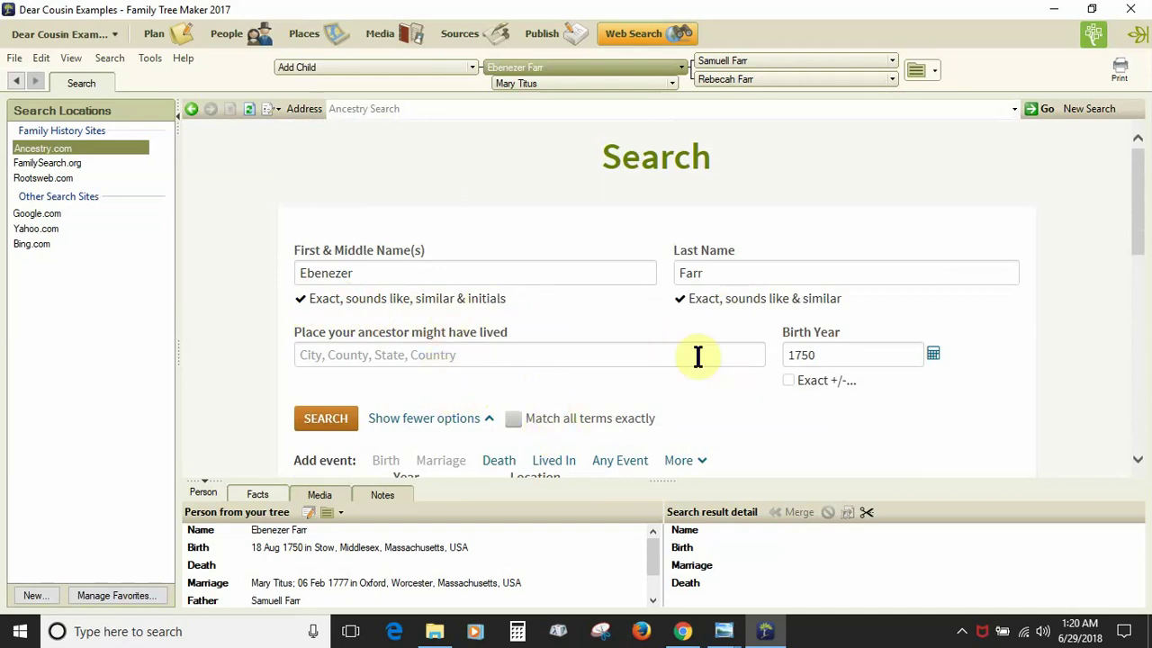
Restrict the last name matching to Exact only by switching off Sounds like and Similar.
left_click(385, 304)
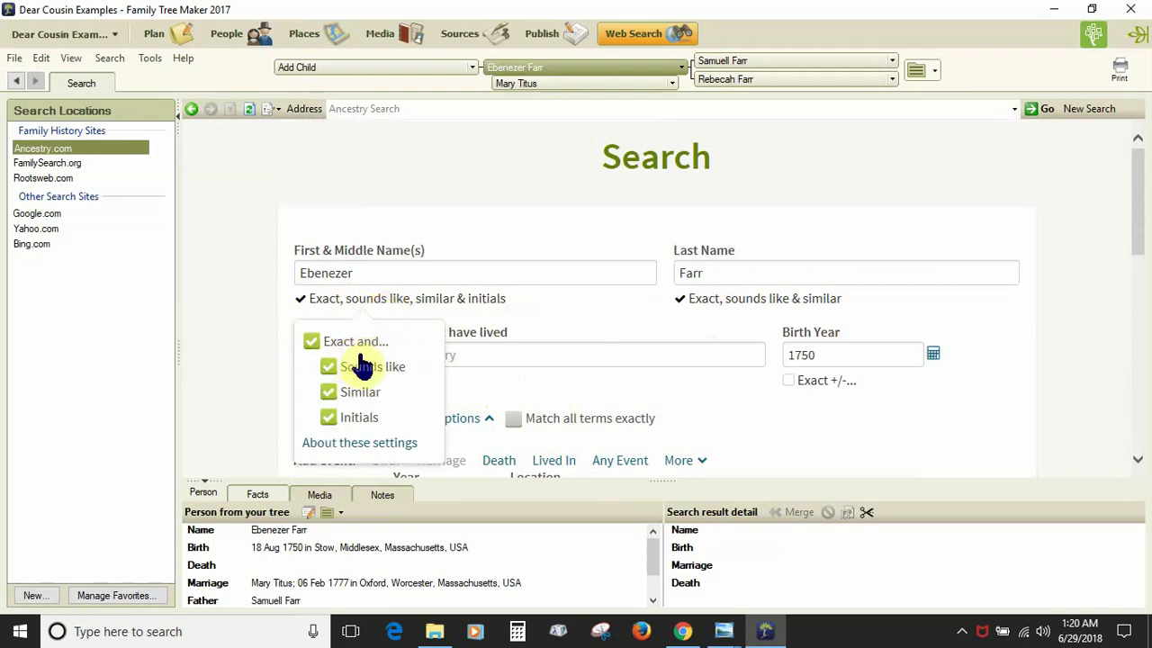
left_click(727, 305)
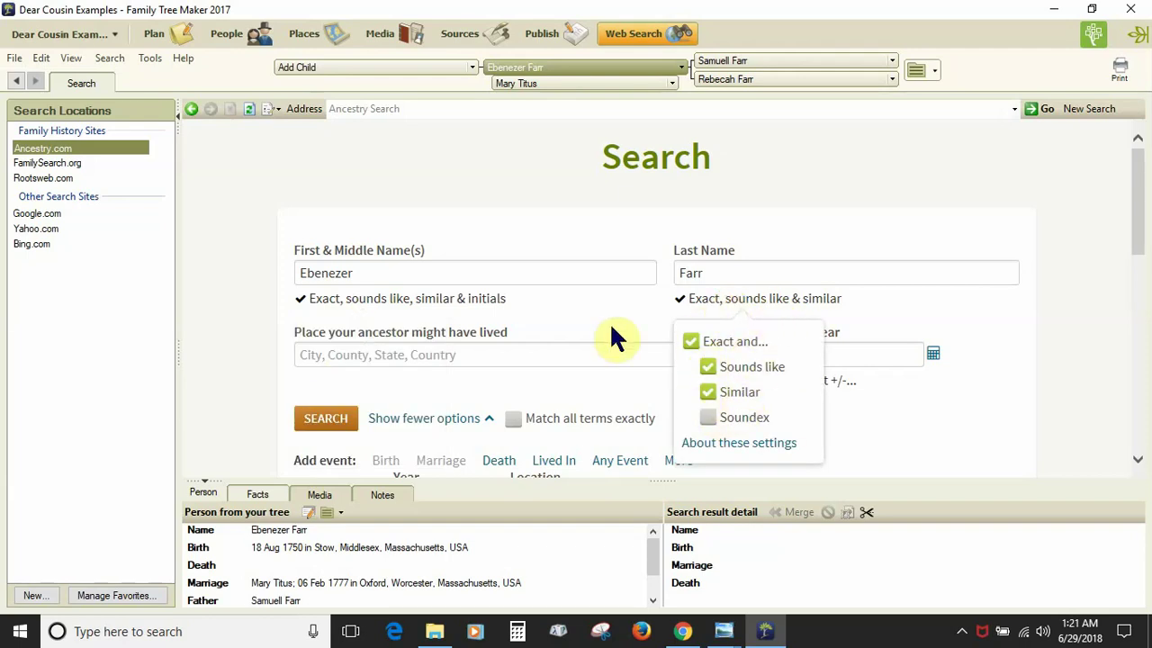
left_click(709, 367)
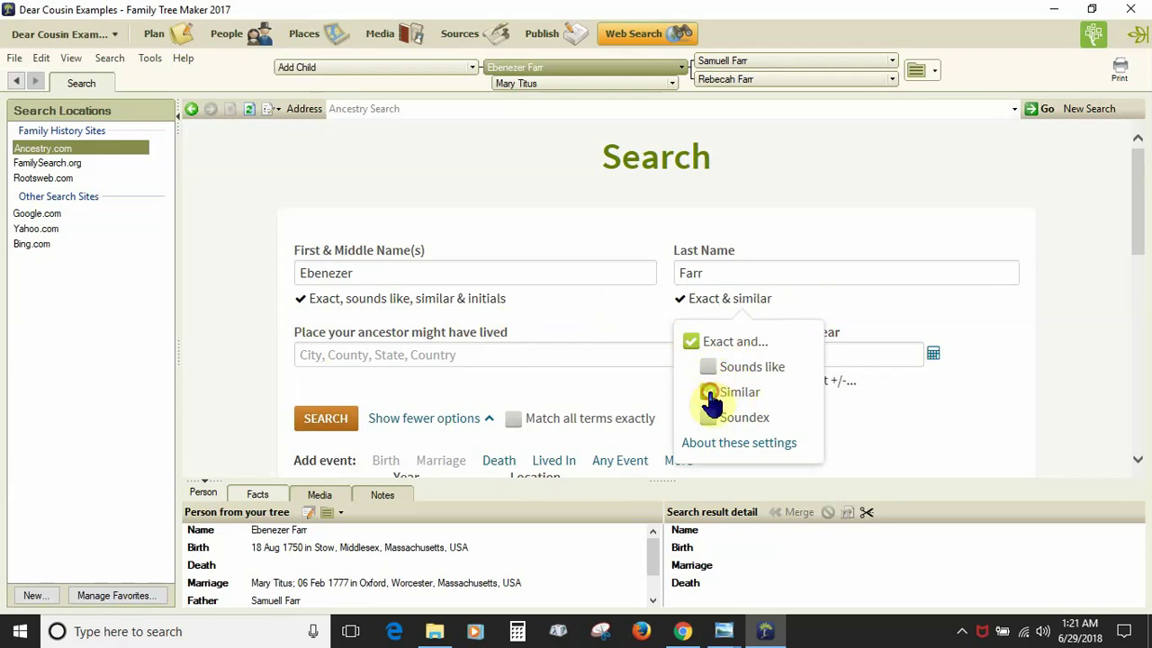
left_click(710, 396)
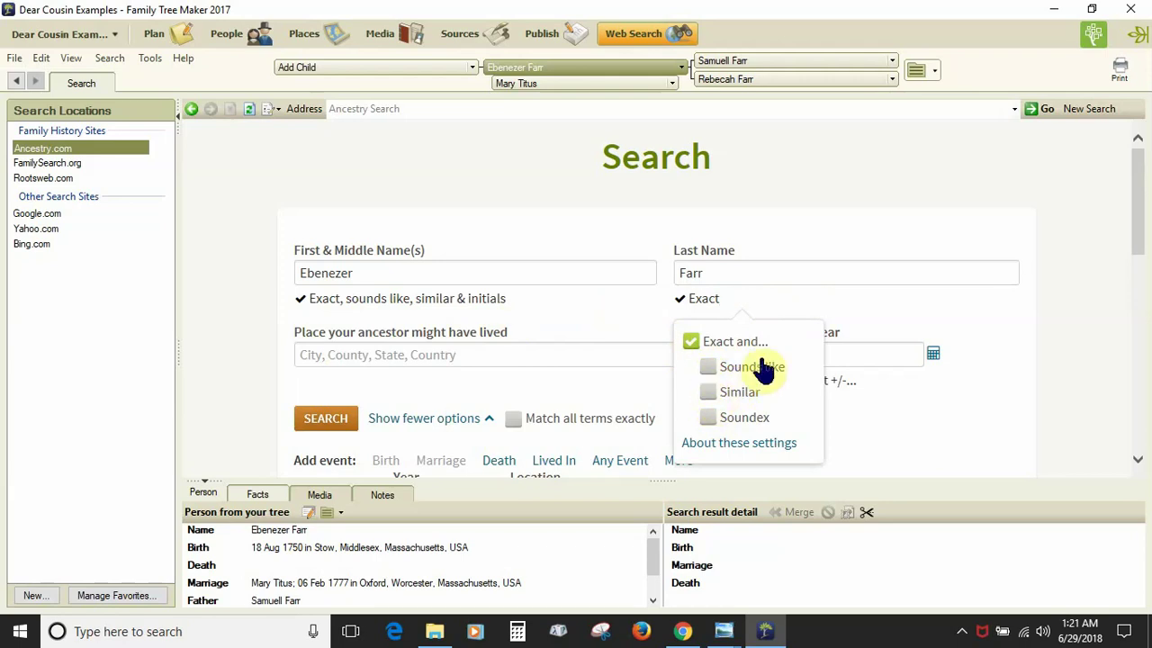
left_click(710, 369)
left_click(708, 365)
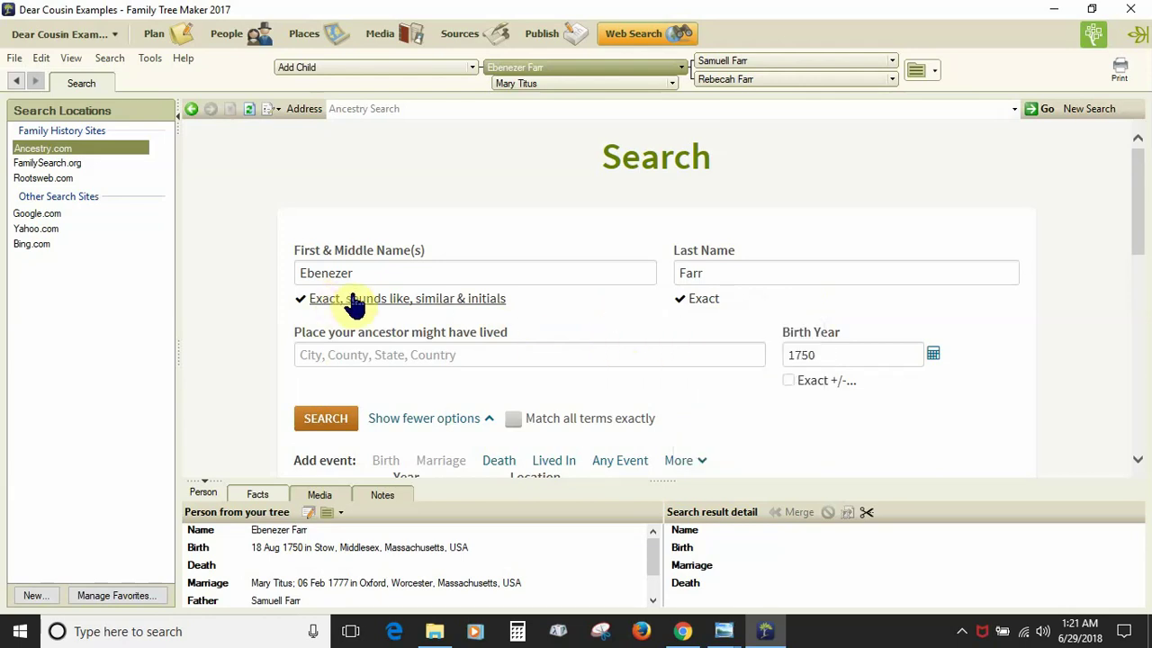
Examine the first name match options and the prefilled birth, marriage, family member, keyword and gender criteria in the search form.
mouse_move(349, 300)
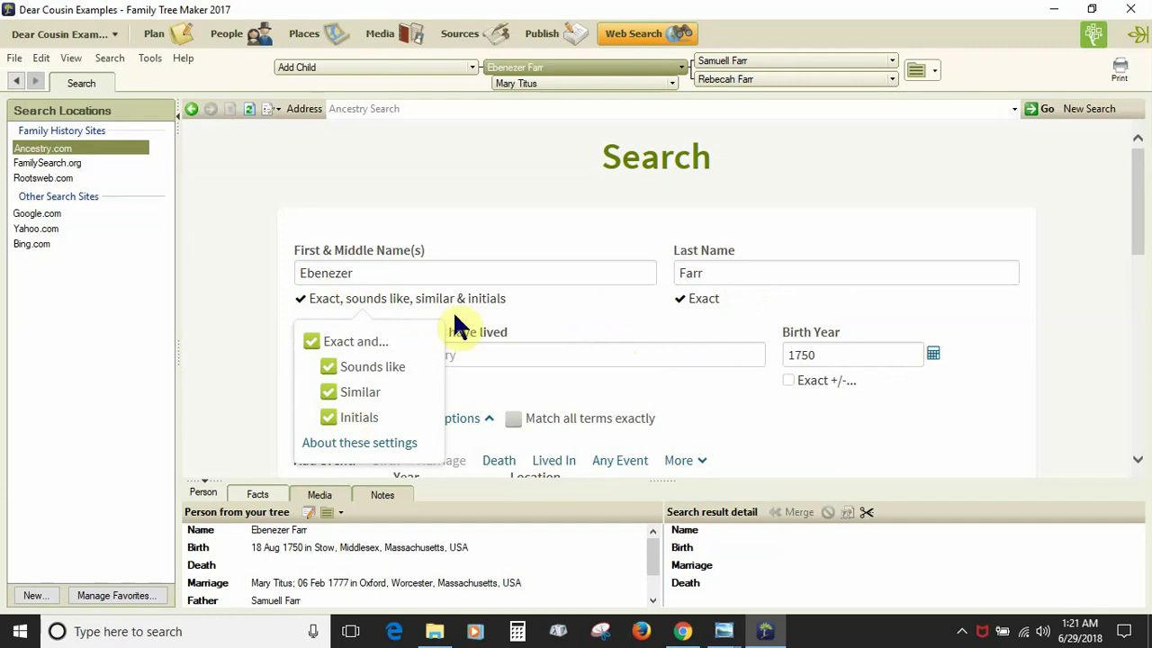
scroll(603, 311, "down", 1)
scroll(594, 313, "down", 4)
scroll(569, 314, "up", 1)
scroll(560, 334, "down", 1)
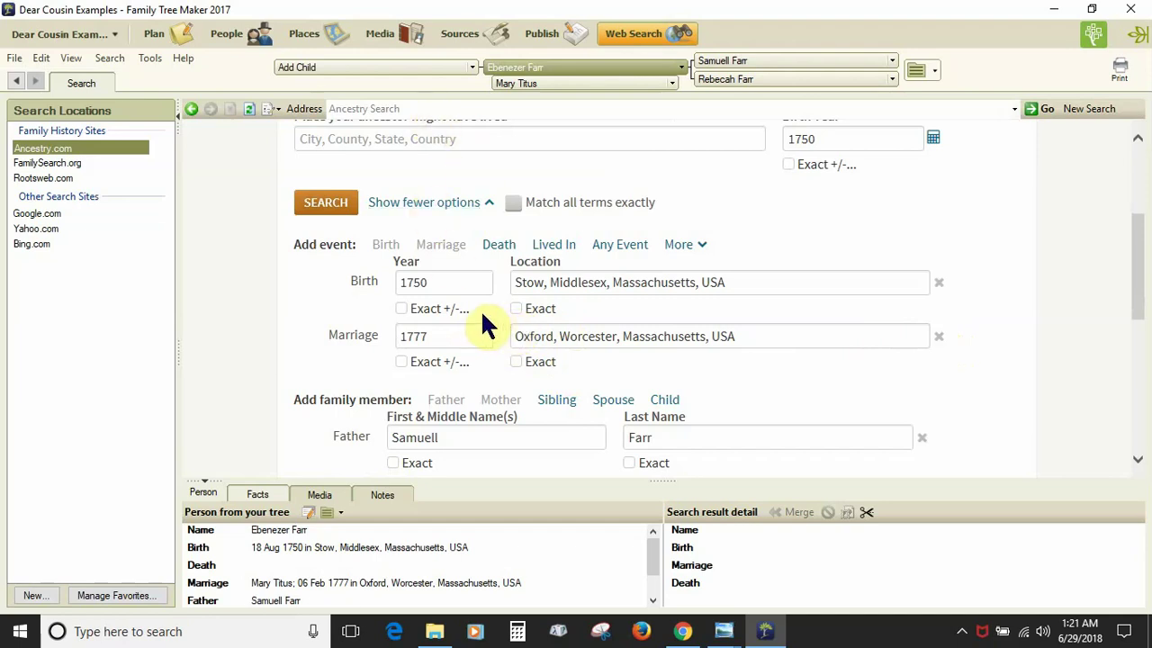
left_click(500, 398)
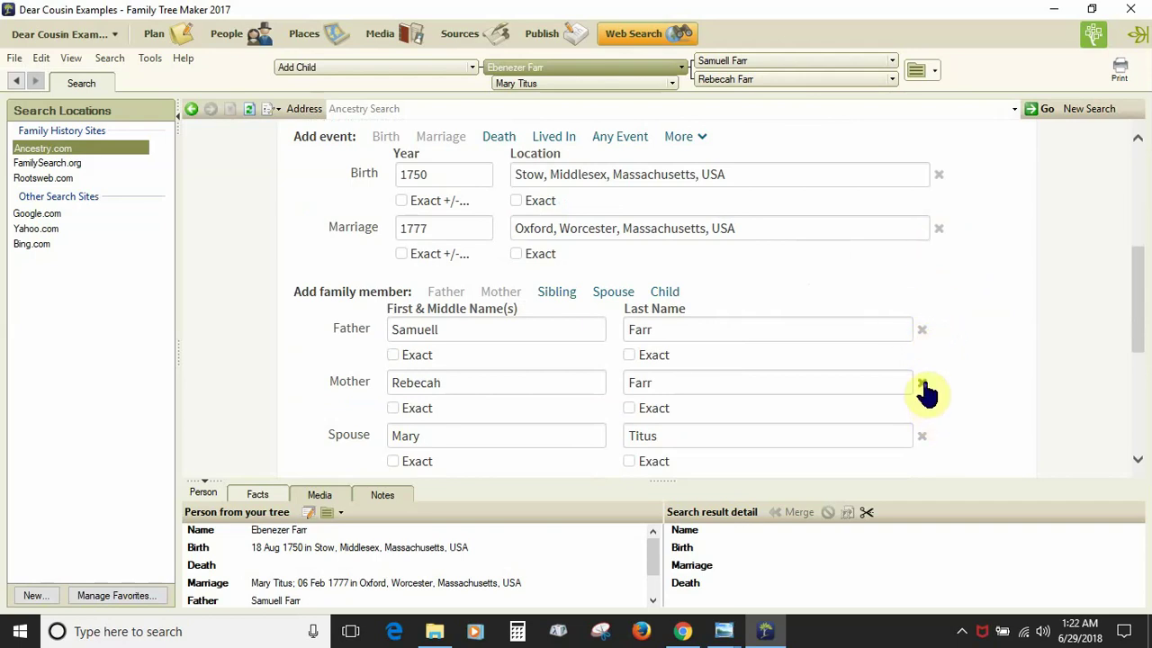
scroll(968, 316, "down", 2)
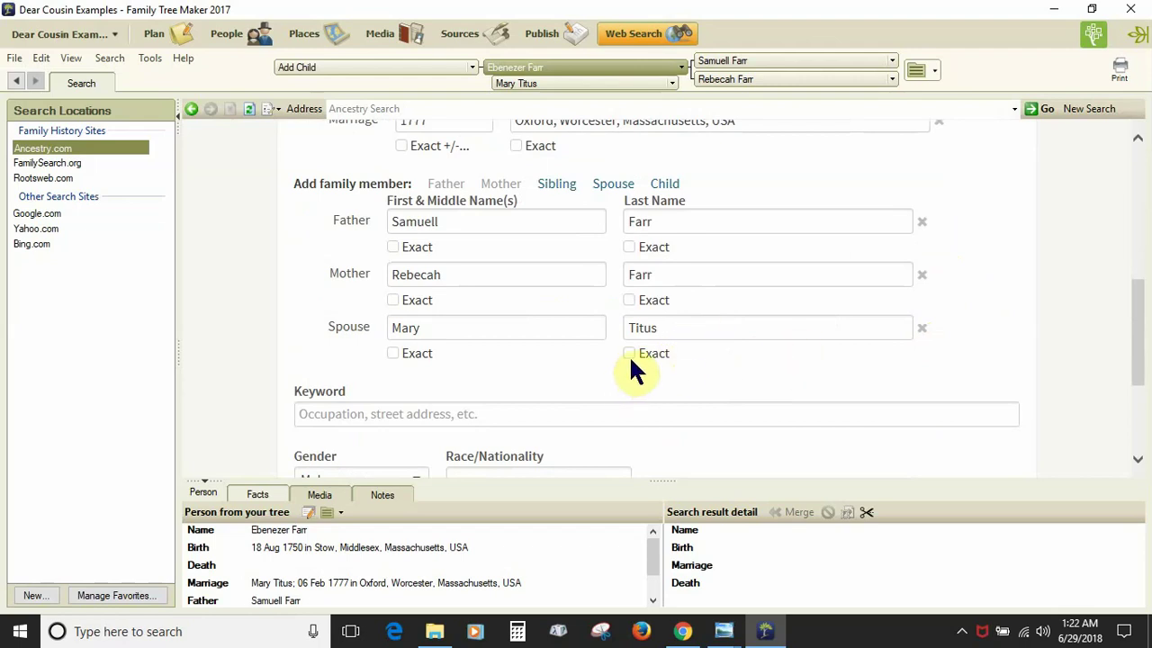
scroll(613, 342, "down", 1)
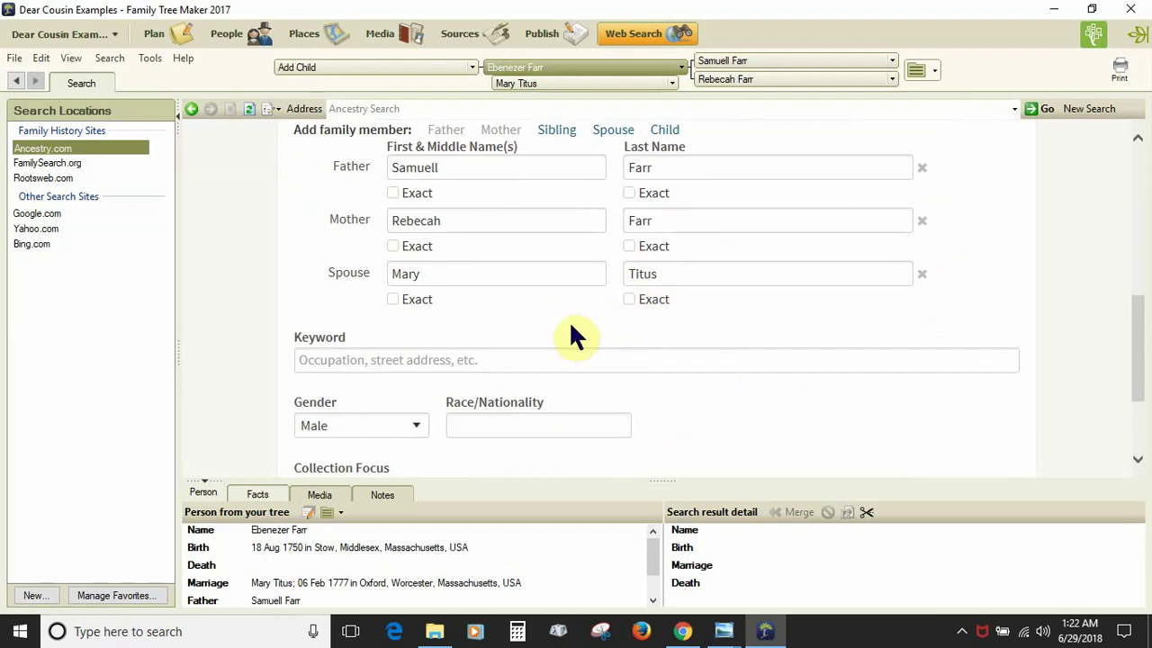
scroll(570, 331, "down", 2)
scroll(558, 328, "down", 1)
scroll(670, 329, "up", 7)
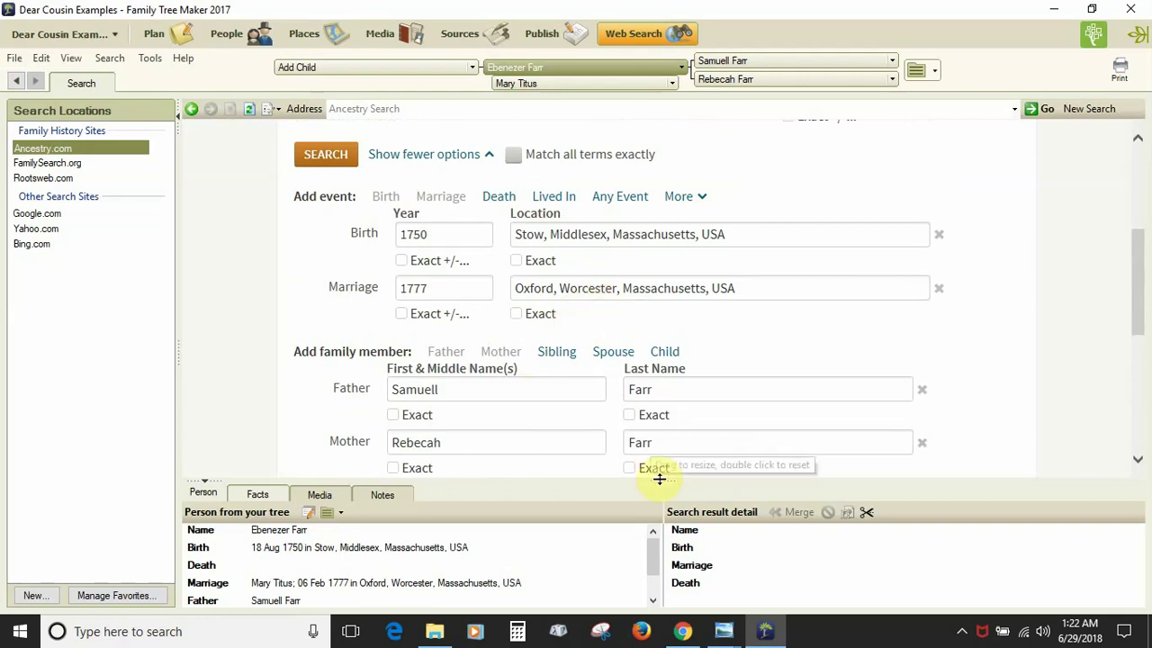
scroll(625, 430, "down", 3)
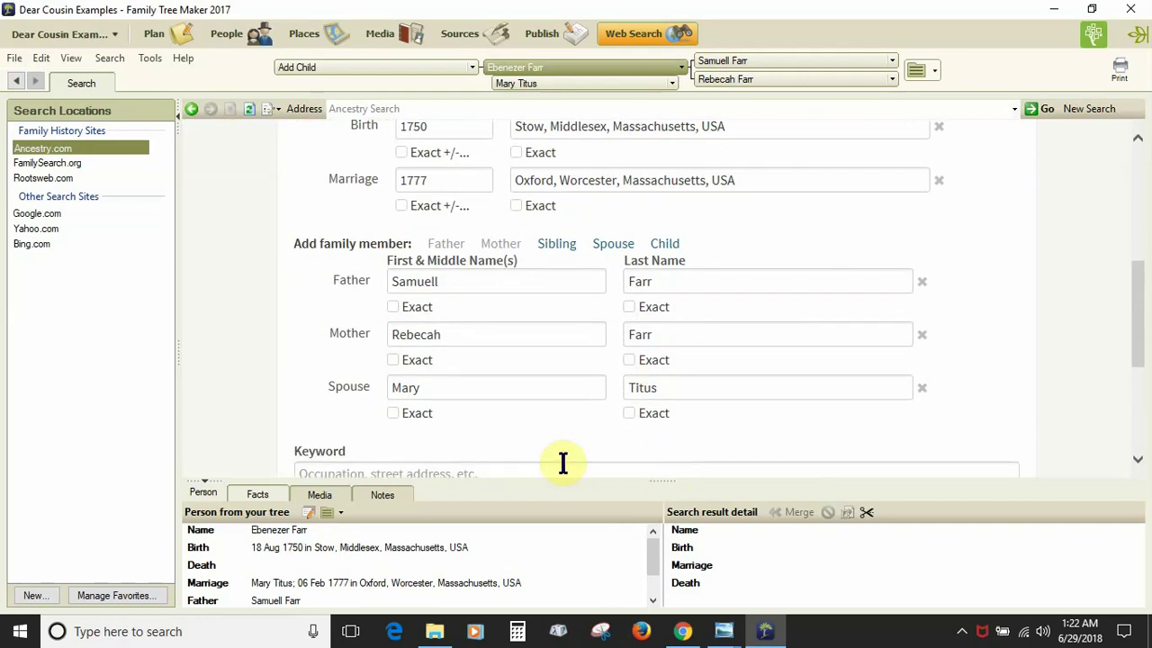
scroll(551, 465, "up", 3)
scroll(550, 464, "up", 6)
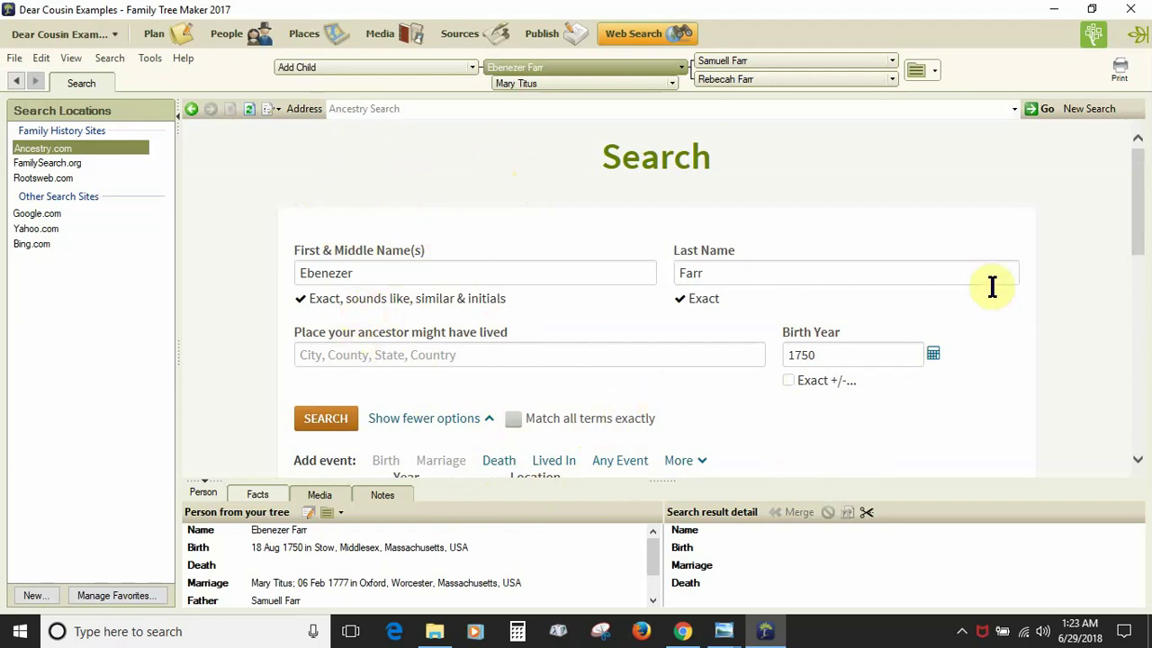
Exclude Family Trees from the search categories and run the search with the exact last name.
scroll(540, 405, "down", 8)
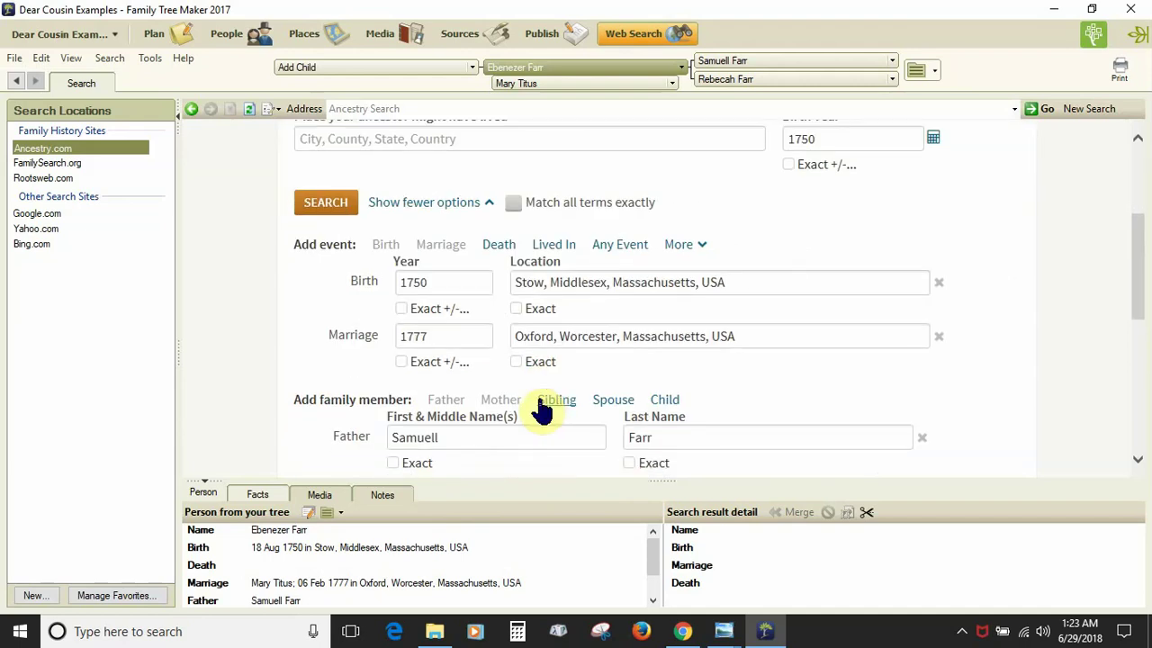
left_click(497, 376)
left_click(326, 439)
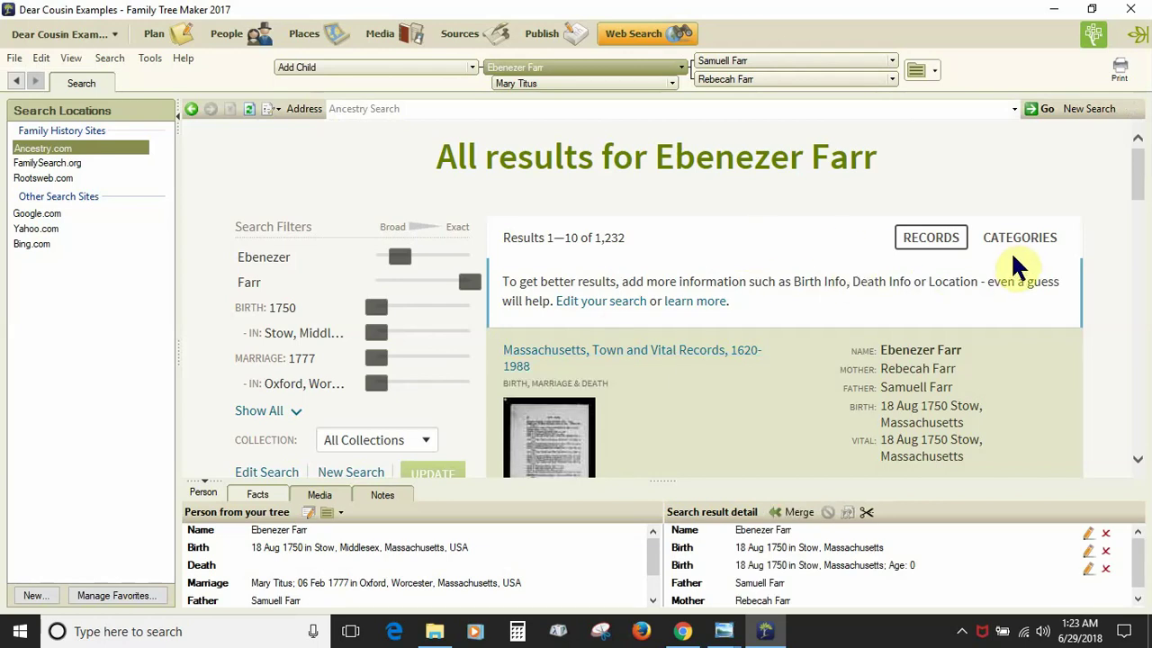
Check the result categories and narrow the results to Census & Voter Lists.
scroll(442, 378, "down", 5)
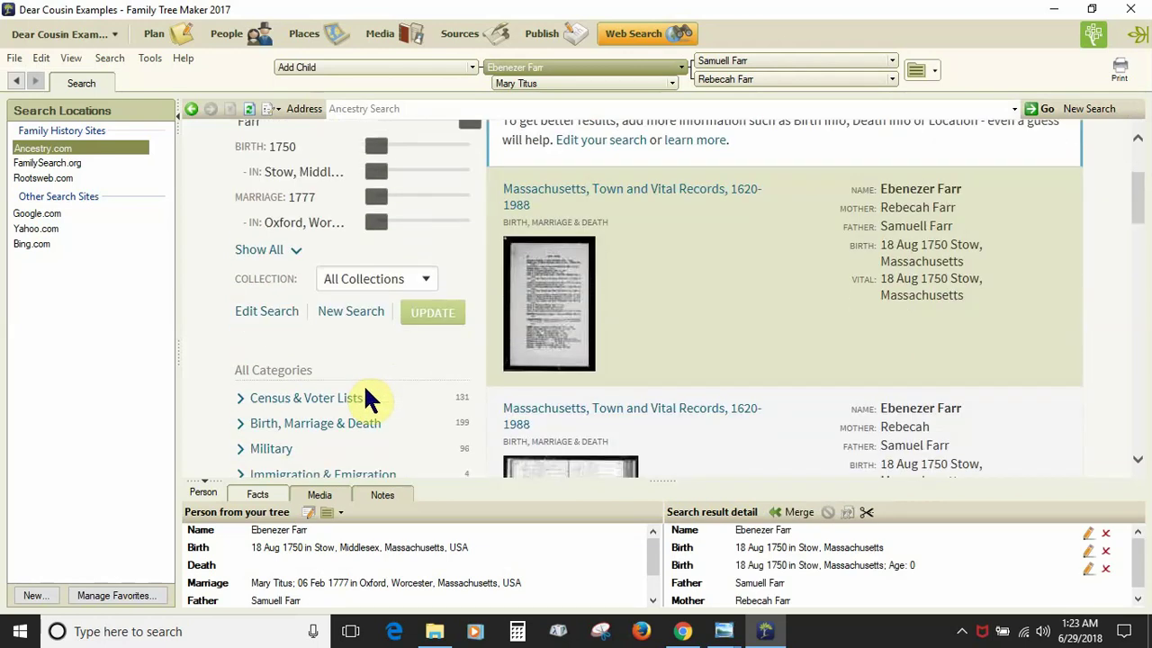
scroll(270, 297, "down", 2)
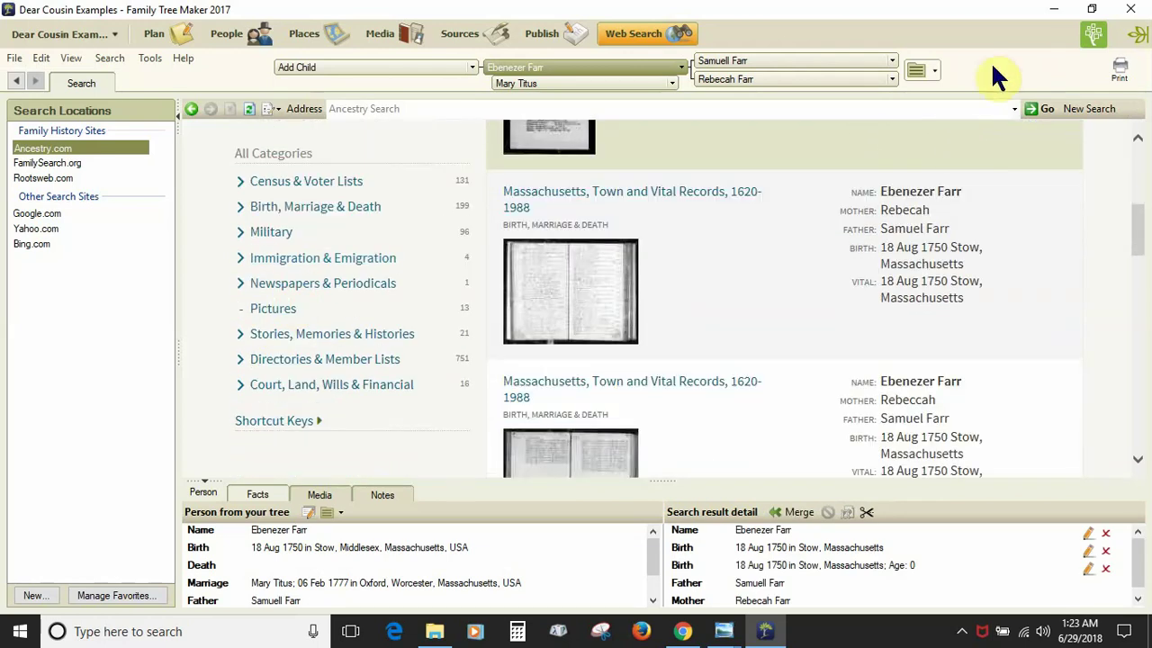
left_click(305, 186)
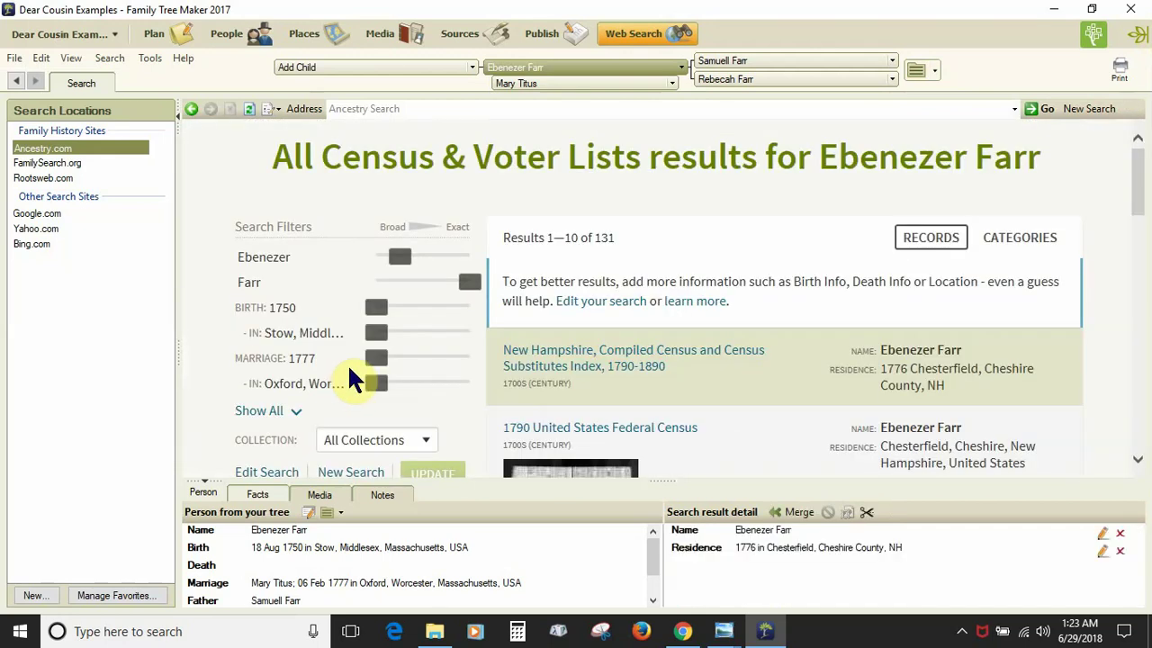
scroll(560, 342, "down", 3)
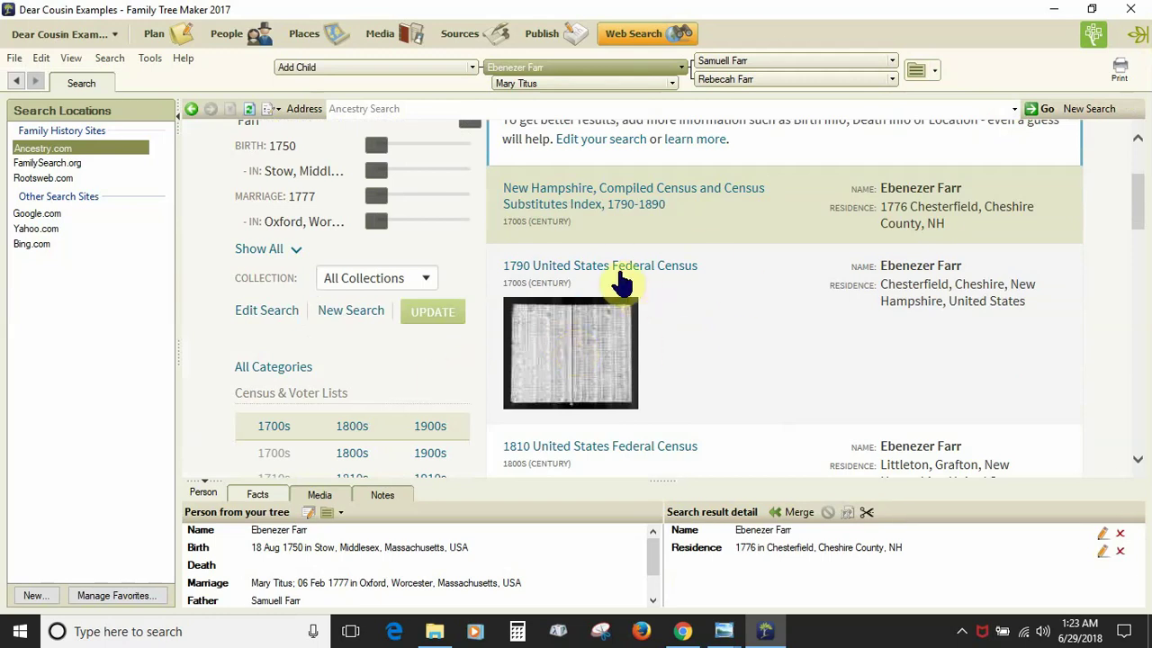
Start a new search, include Family Trees in its categories, and check the name match settings.
left_click(350, 314)
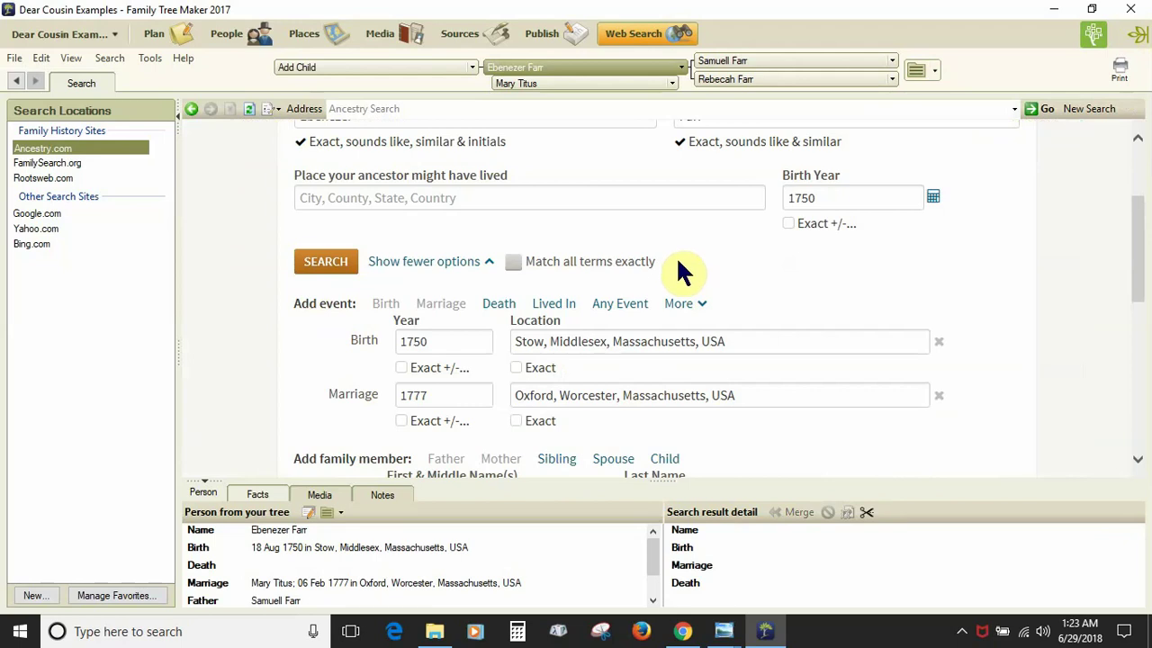
scroll(684, 288, "down", 5)
scroll(471, 393, "down", 3)
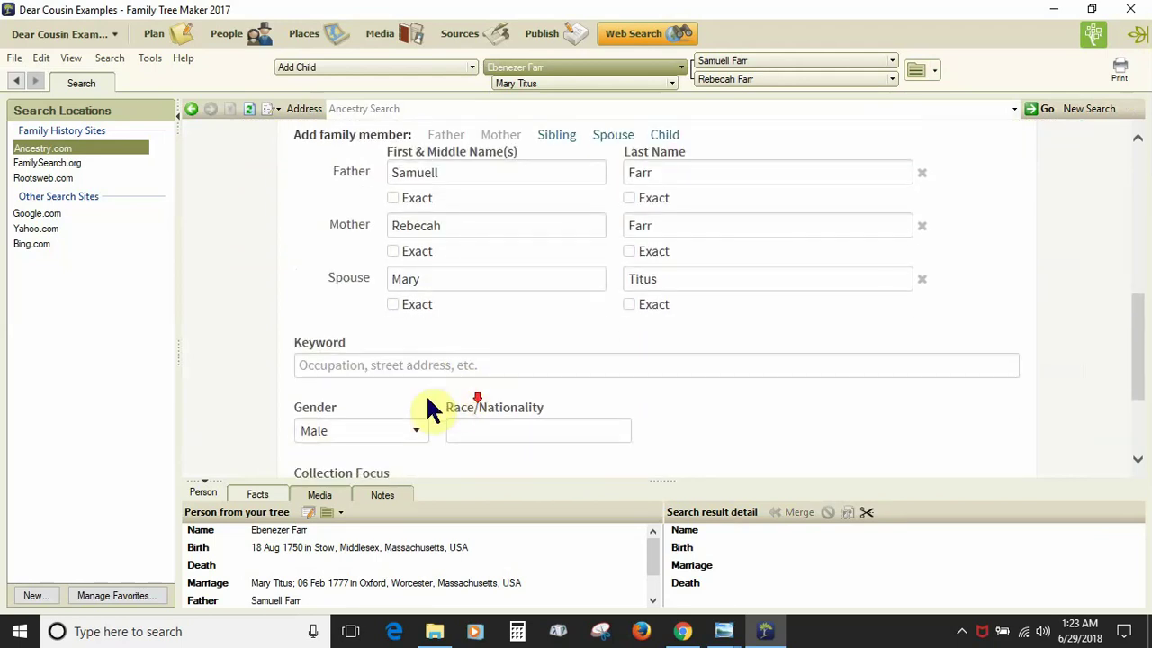
scroll(386, 381, "down", 4)
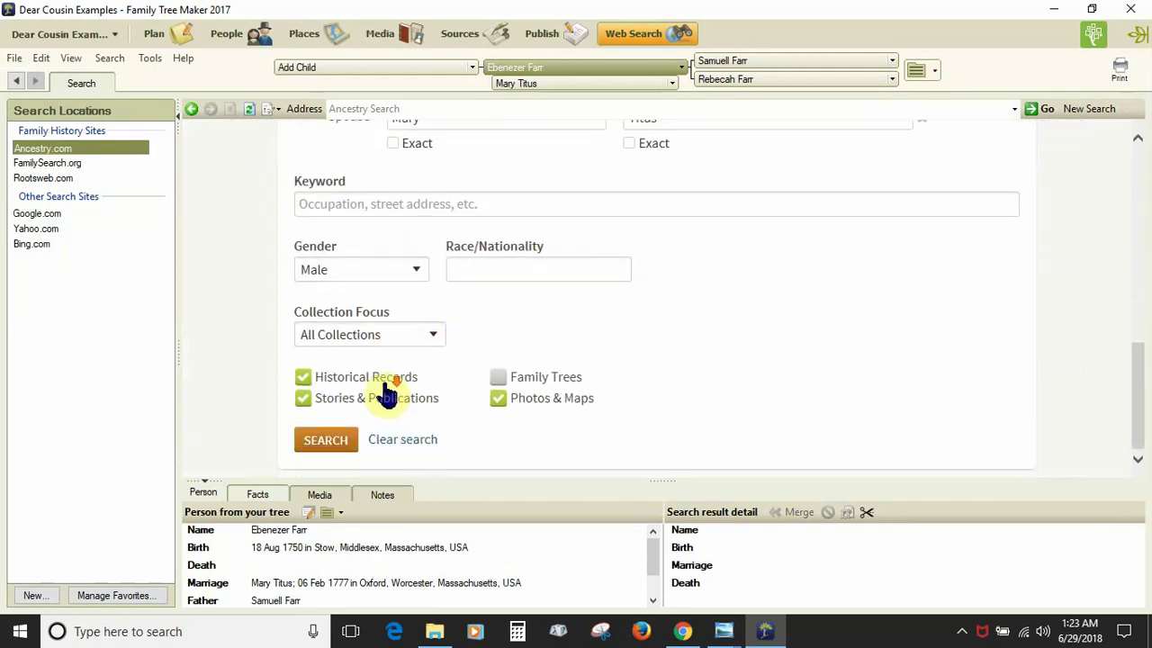
left_click(499, 378)
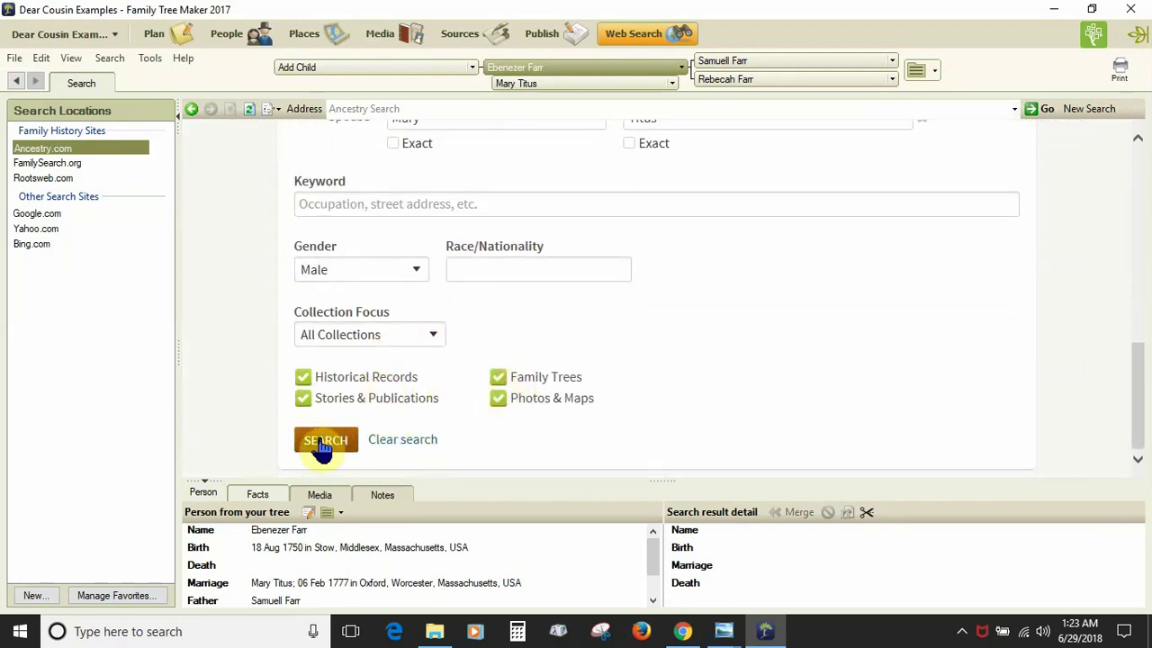
scroll(575, 324, "up", 5)
scroll(378, 319, "up", 5)
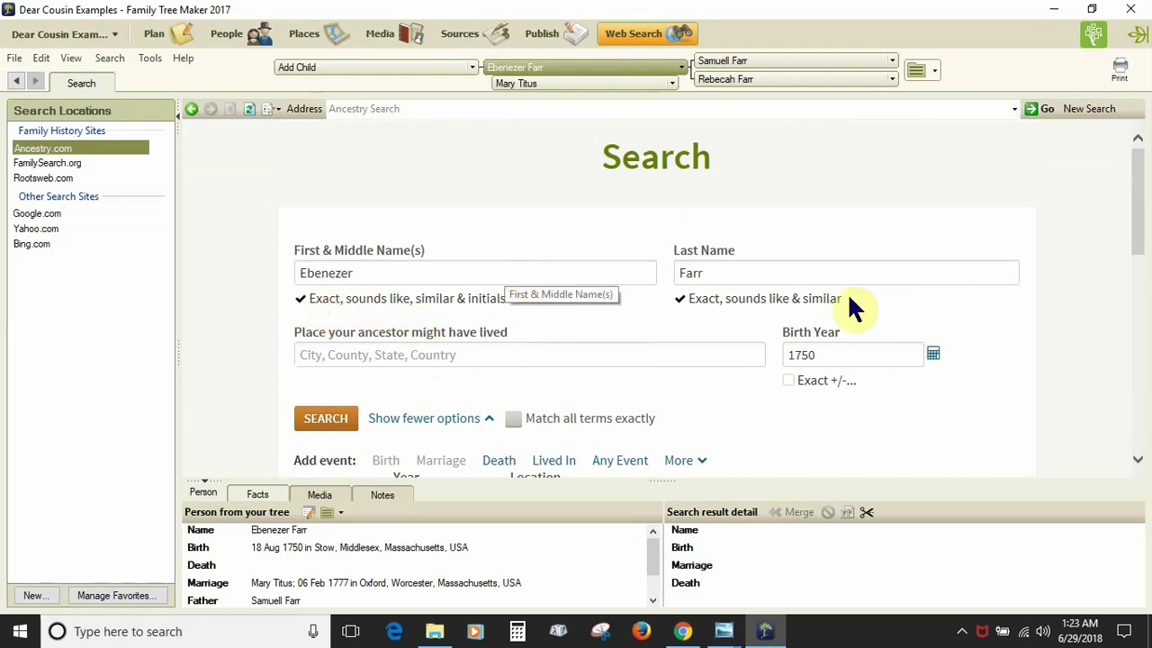
left_click(378, 108)
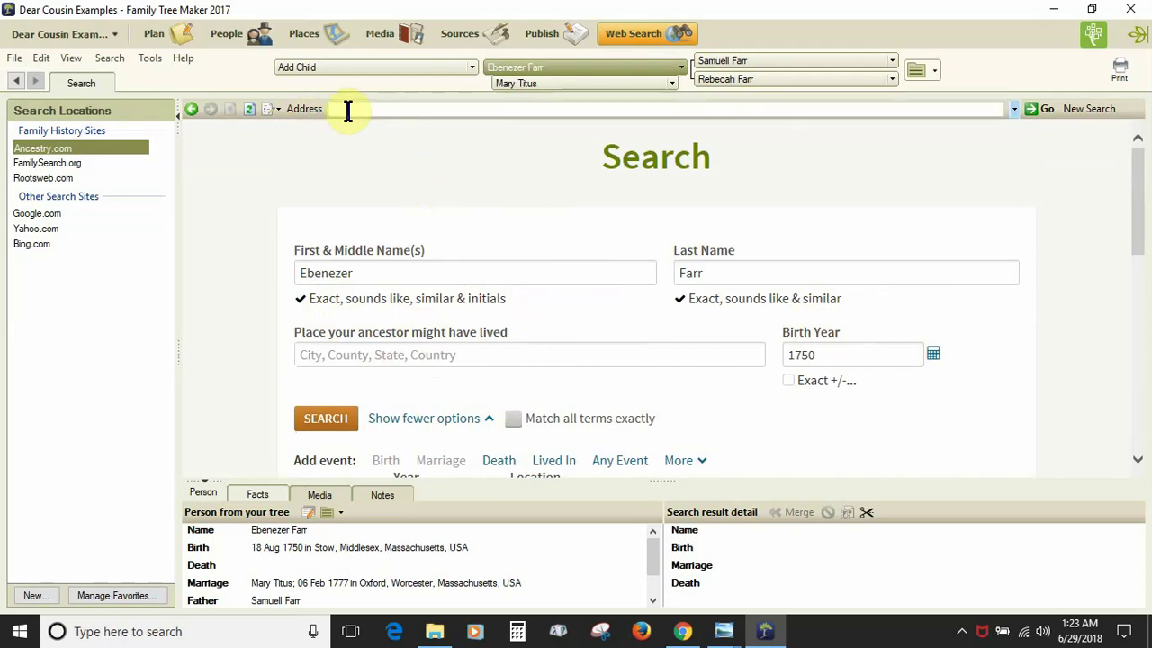
left_click(347, 110)
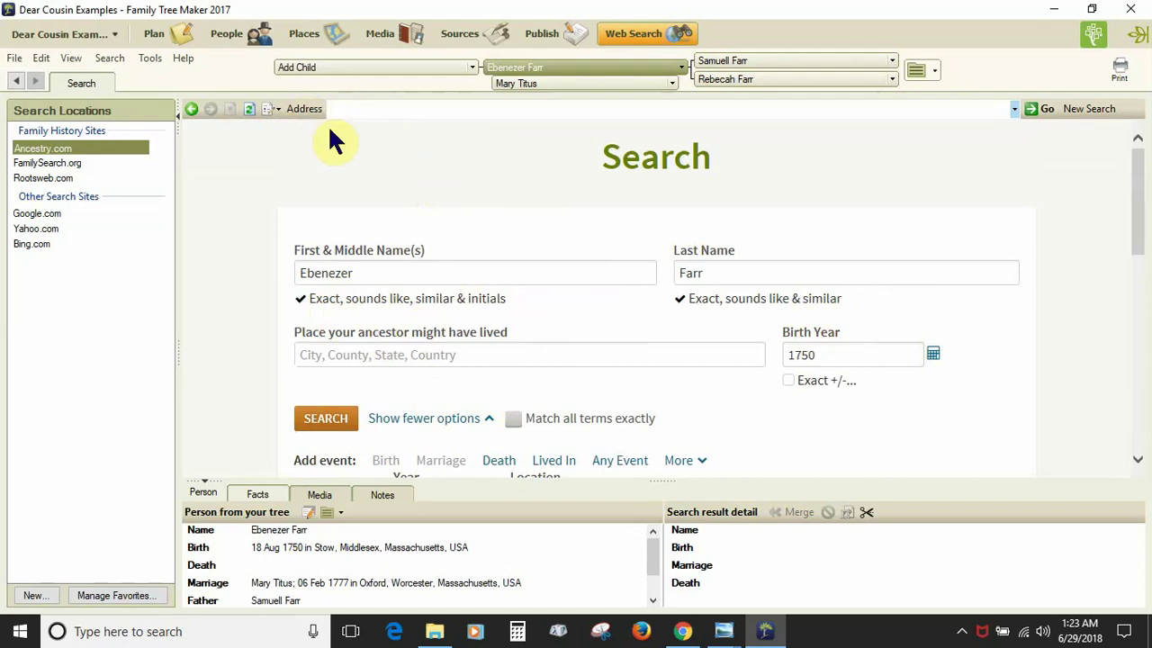
type("ww")
type("w.ancestry.com")
key("Return")
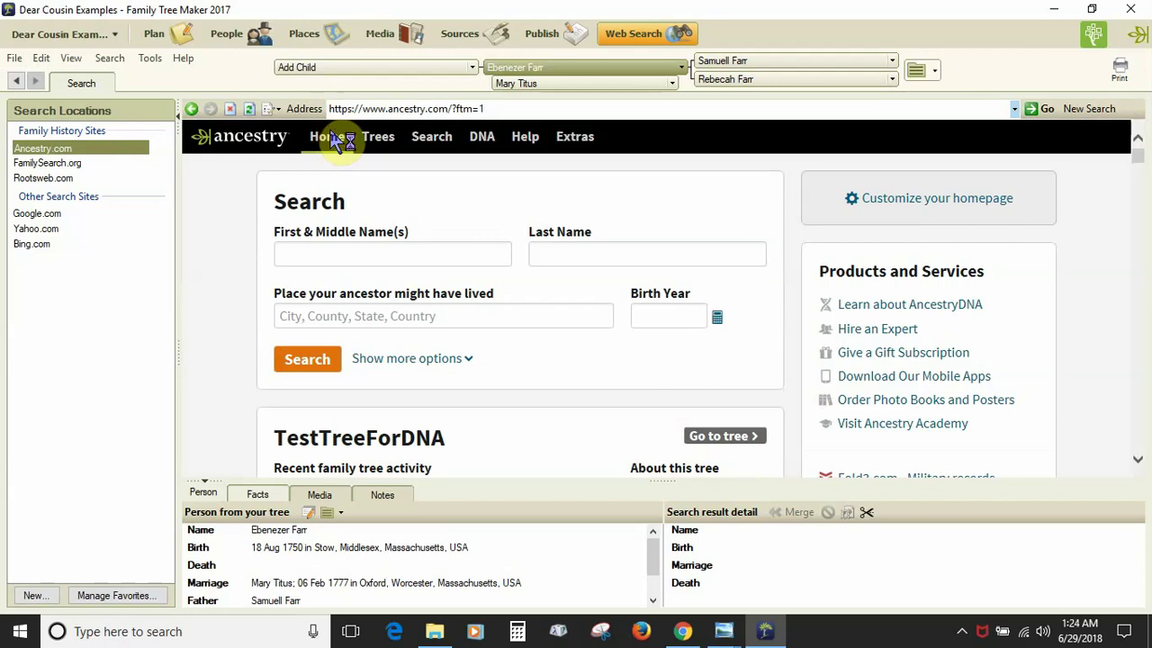
left_click(337, 143)
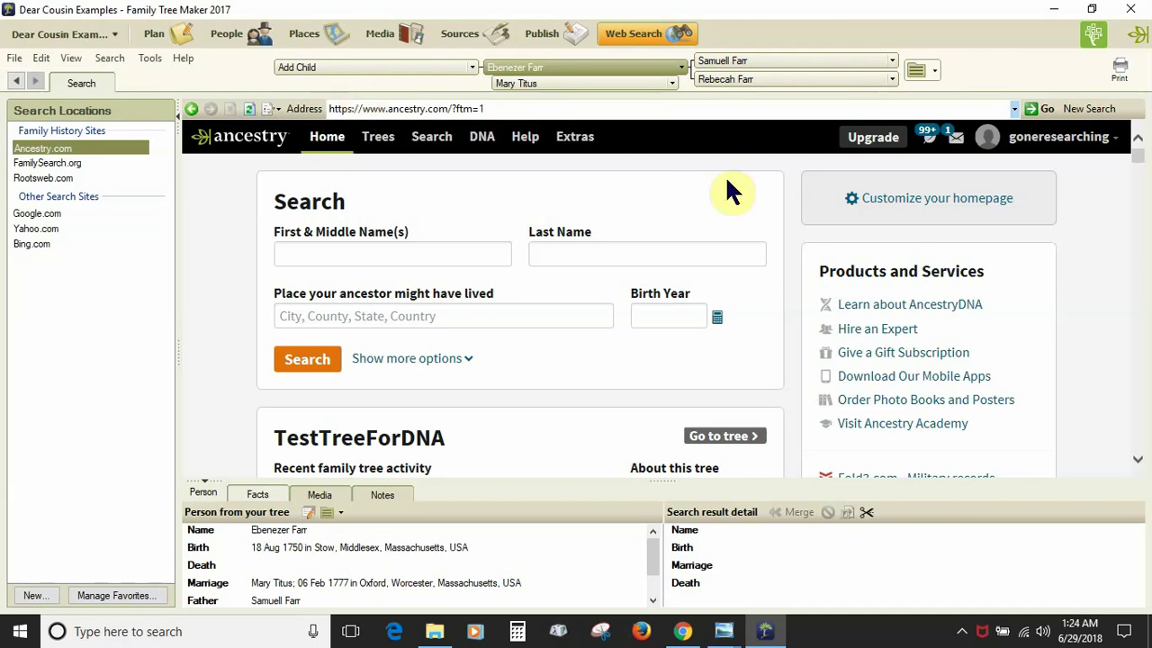
Open the site's All Collections search and look over its search form, location map and special collections.
left_click(432, 147)
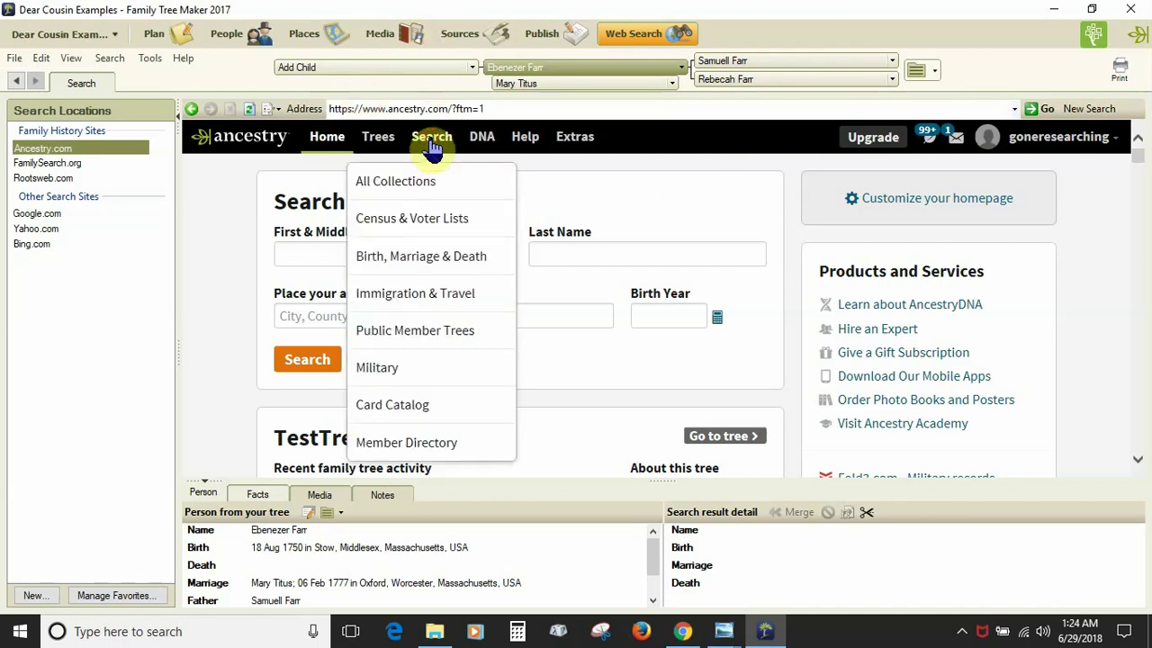
left_click(403, 183)
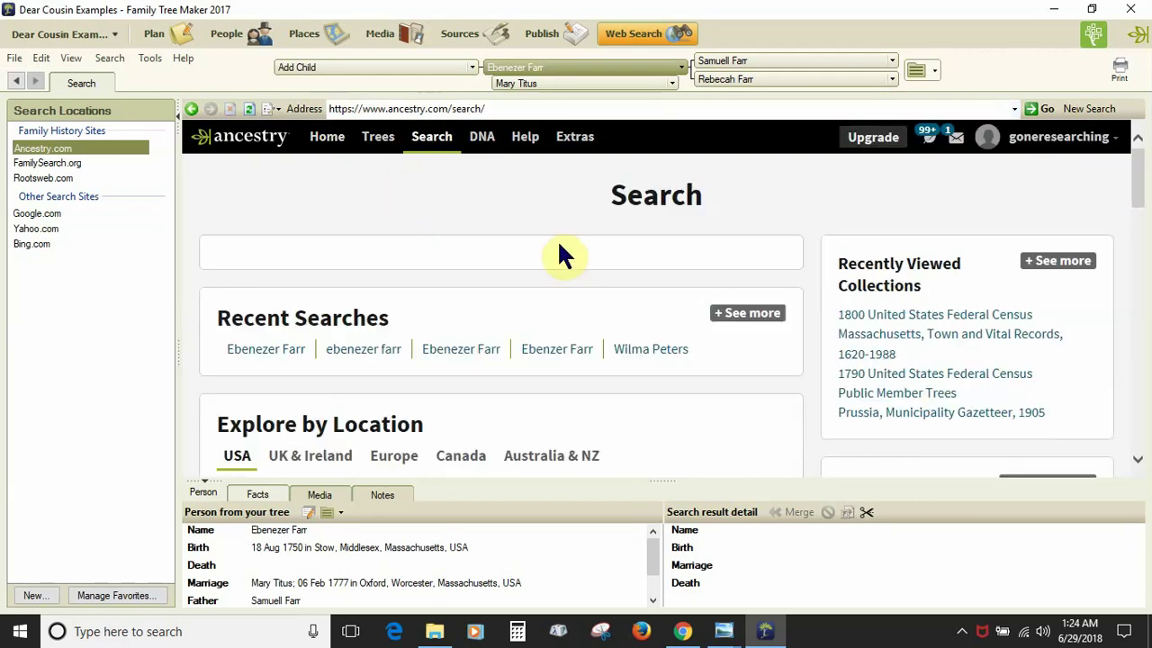
scroll(513, 337, "down", 5)
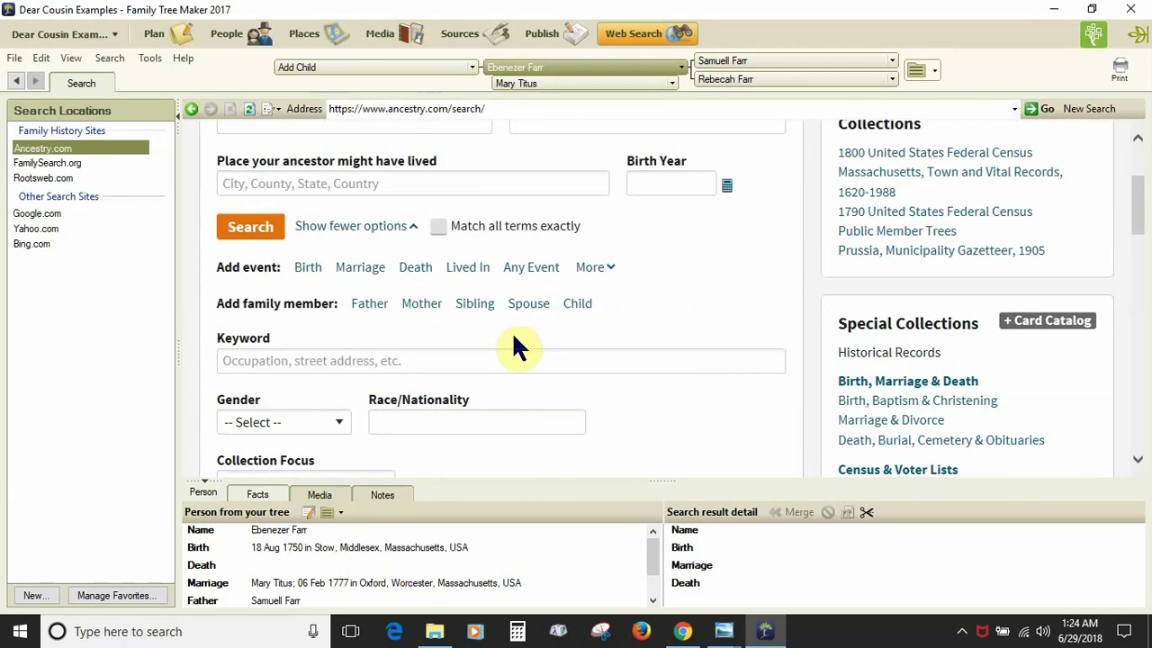
scroll(517, 355, "down", 4)
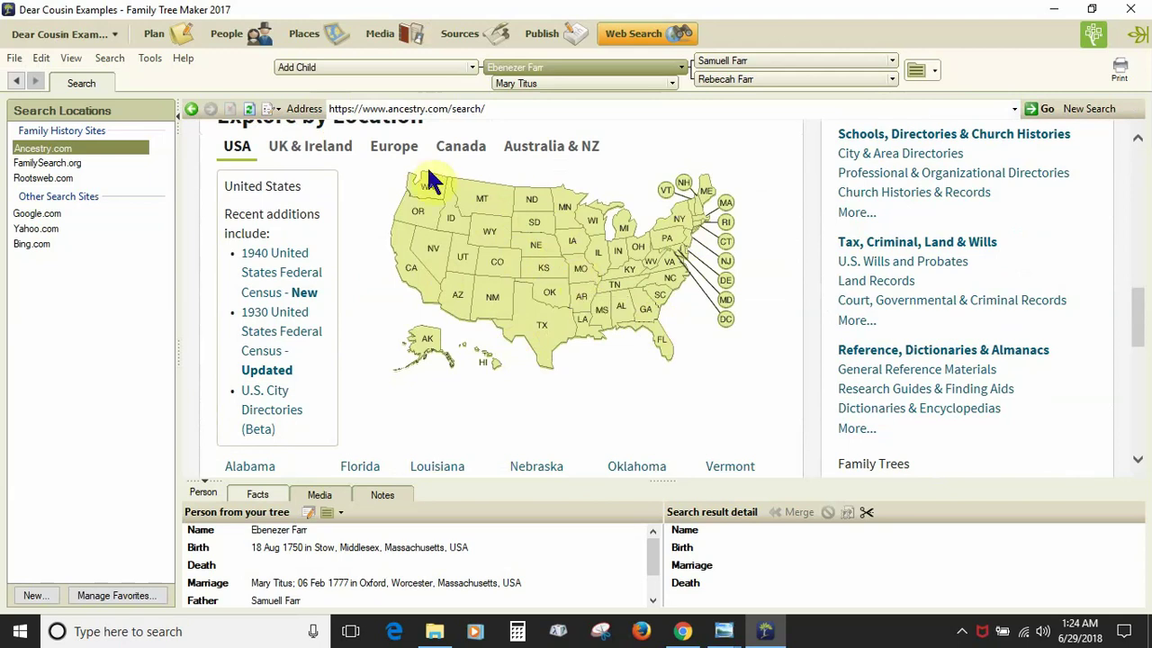
scroll(727, 331, "up", 5)
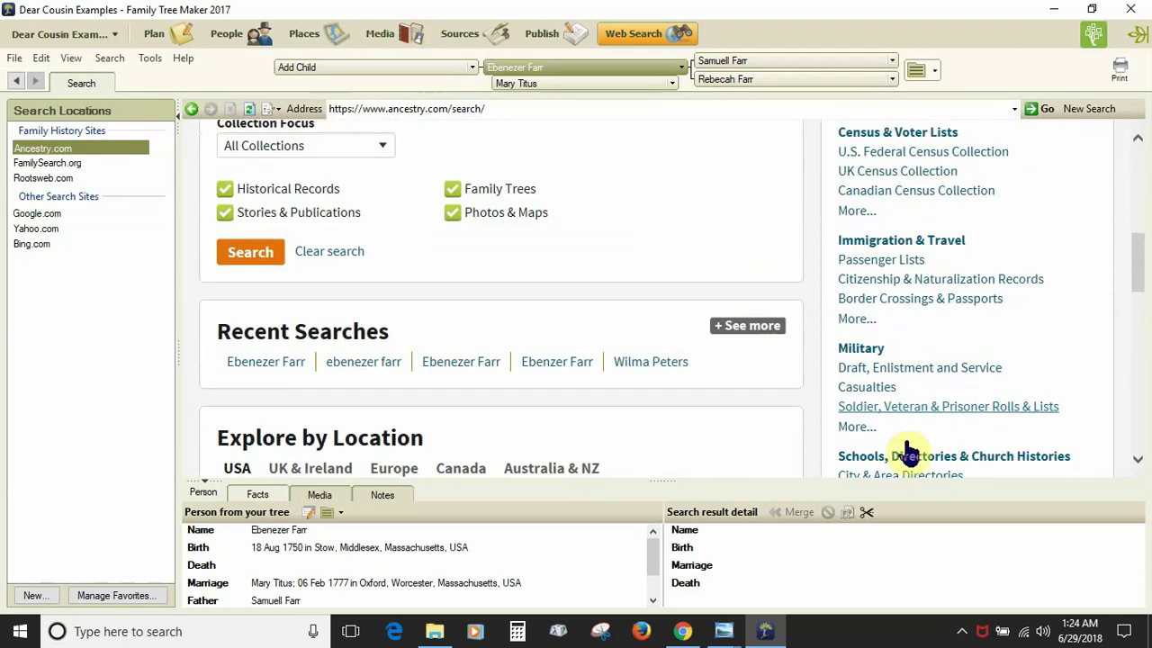
scroll(891, 382, "up", 2)
scroll(891, 381, "down", 2)
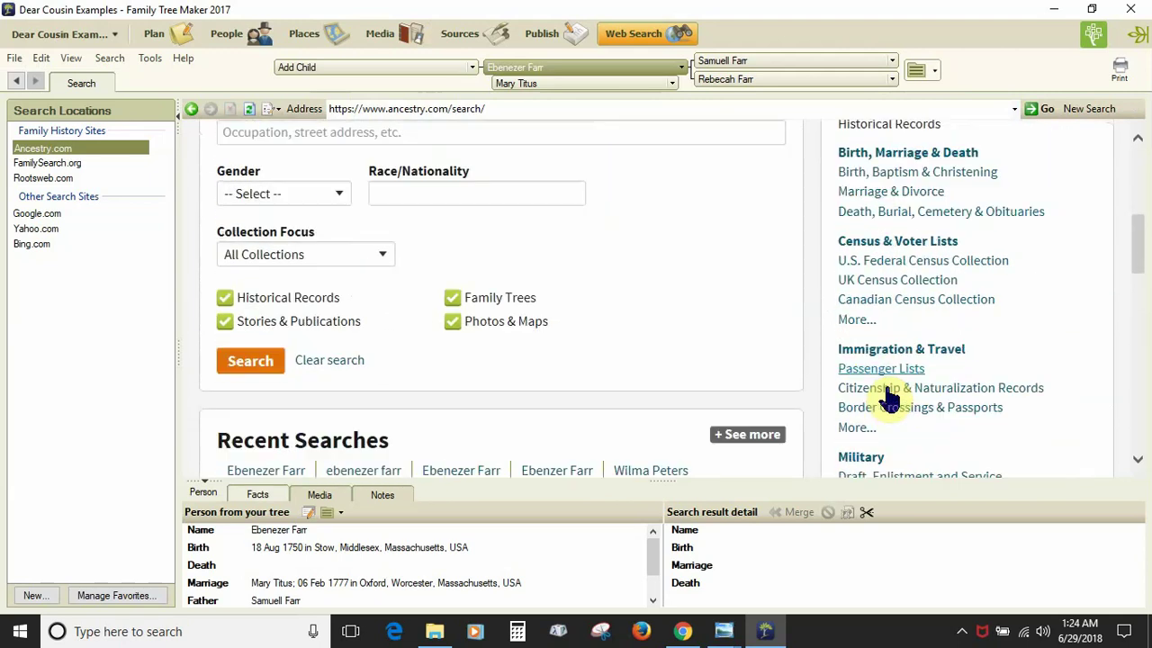
scroll(891, 387, "up", 4)
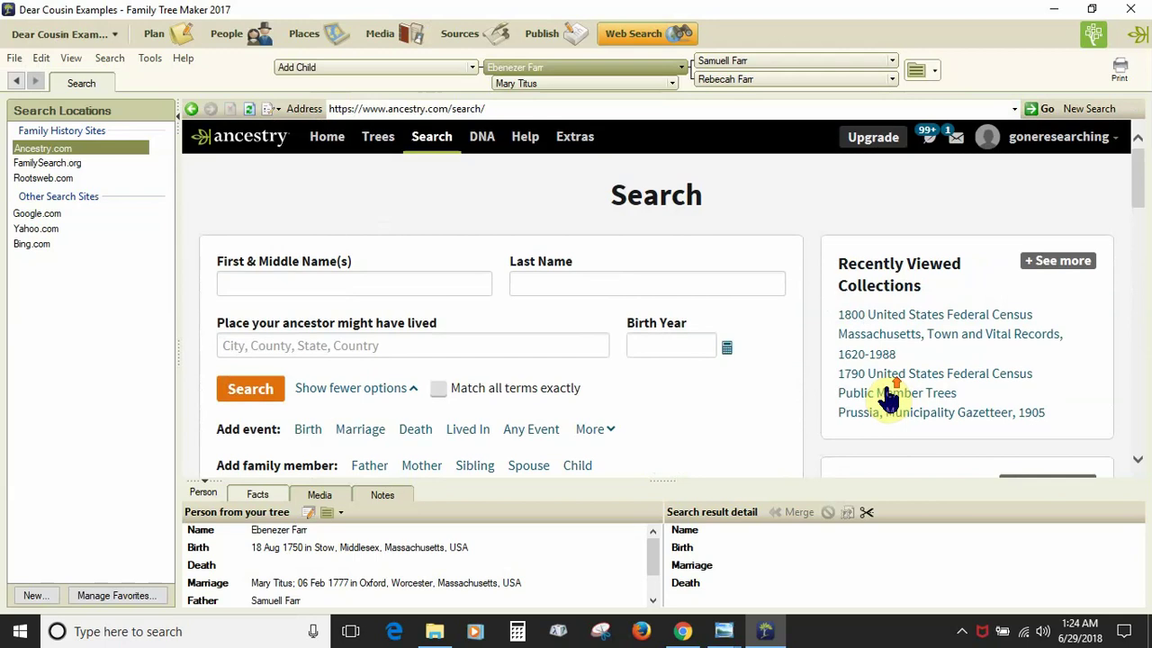
Search the 1800 United States Federal Census collection for the ancestor by first and last name.
left_click(869, 317)
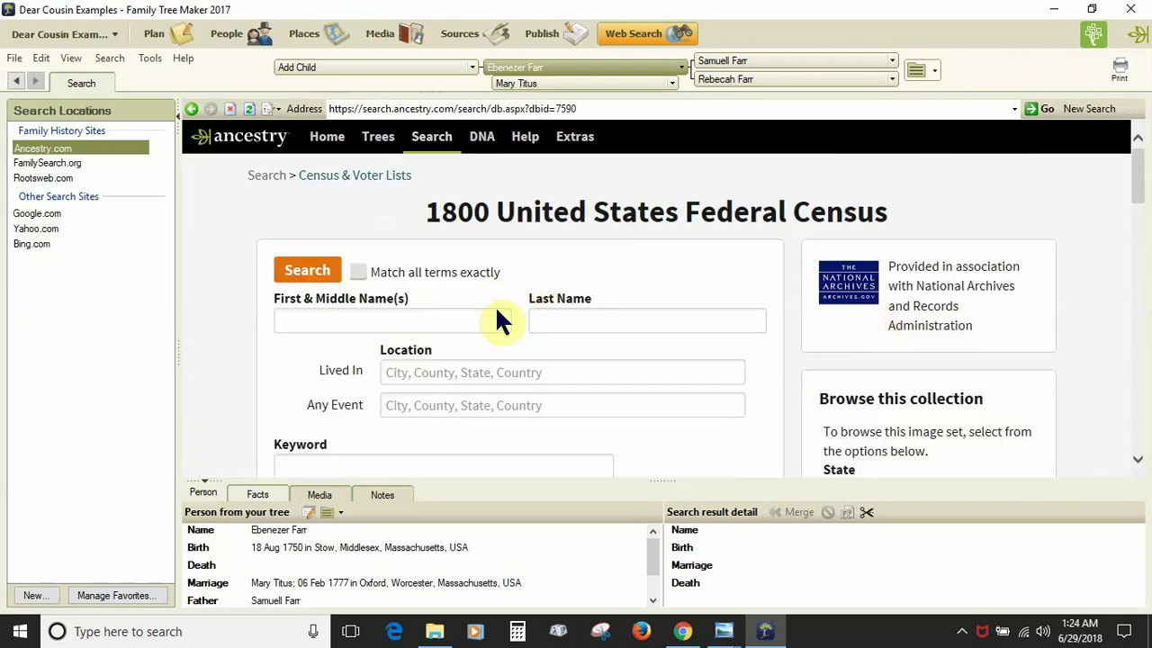
left_click(420, 322)
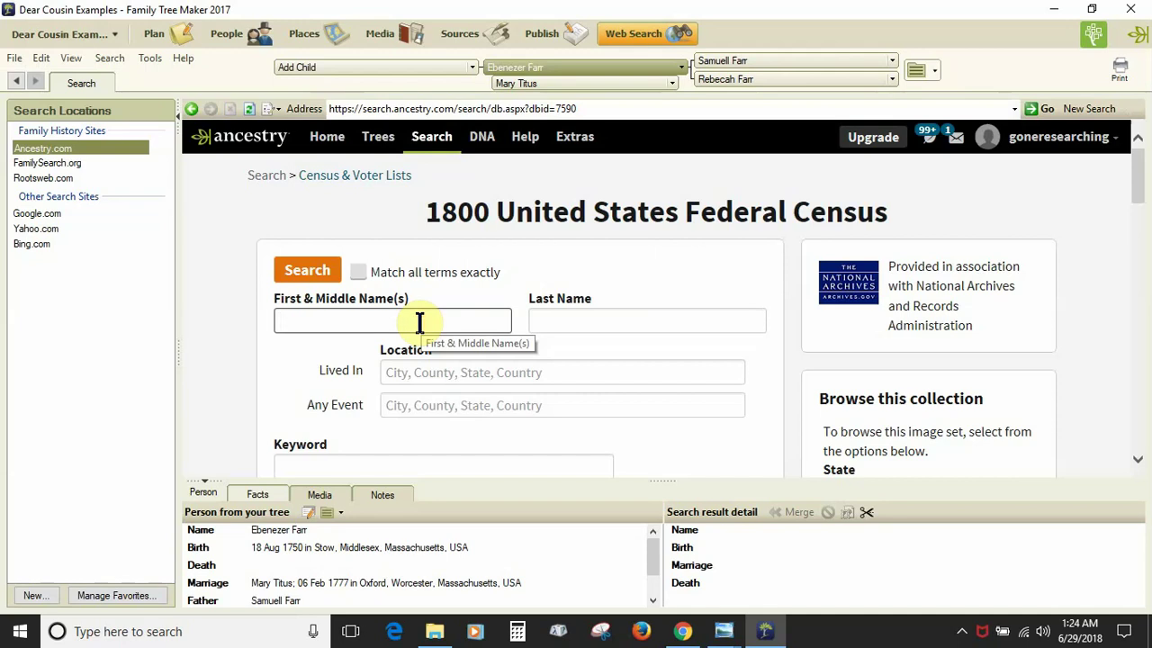
type("Ebeenez")
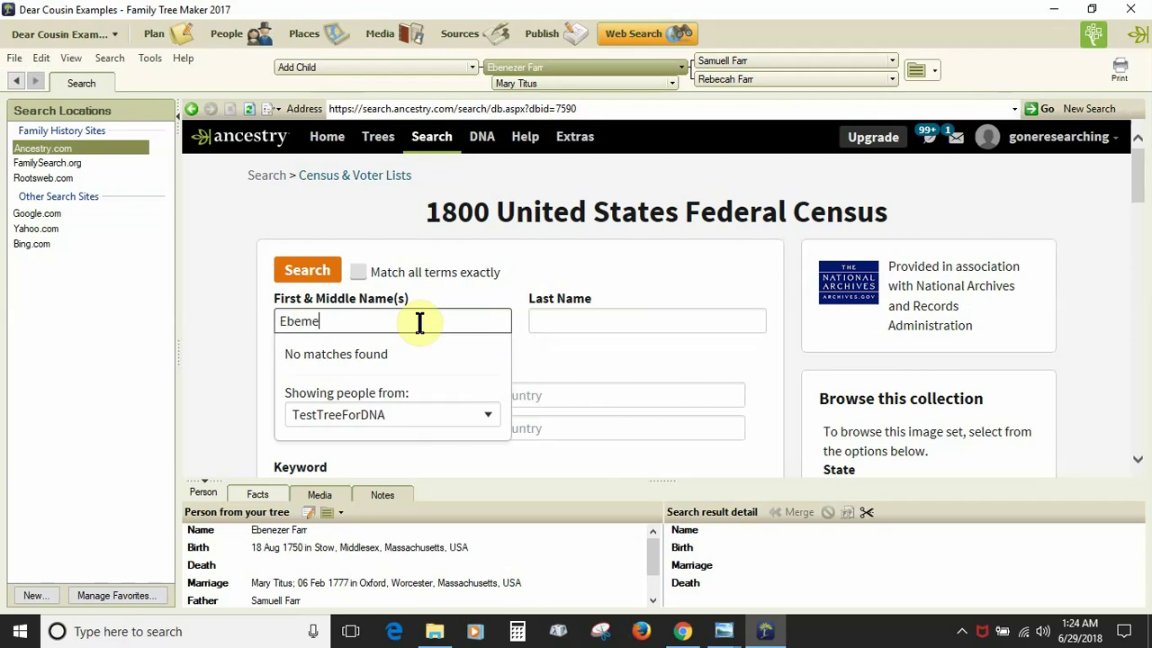
key("BackSpace")
key("BackSpace")
key("BackSpace")
type("nezer")
key("Tab")
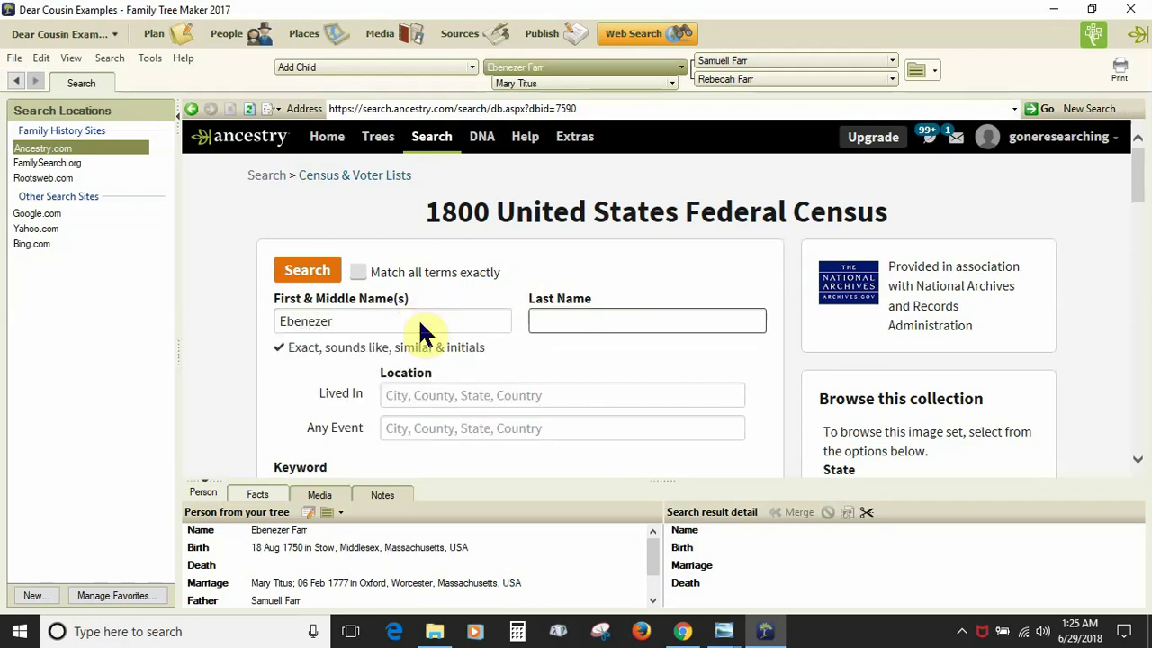
type("Farr")
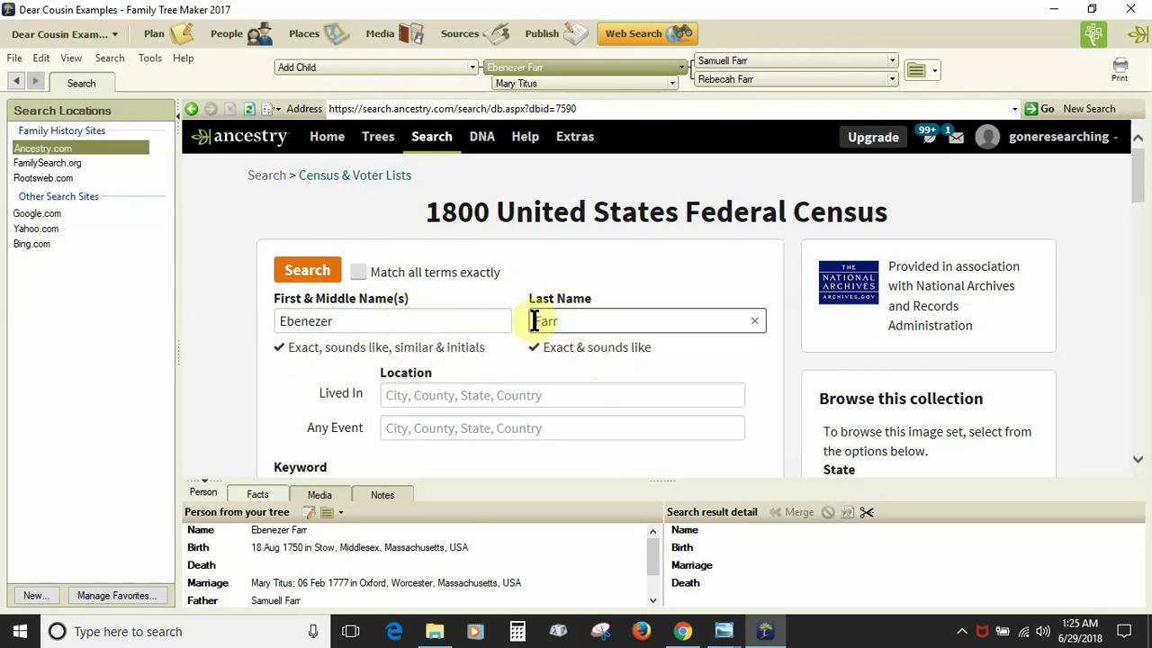
left_click(311, 279)
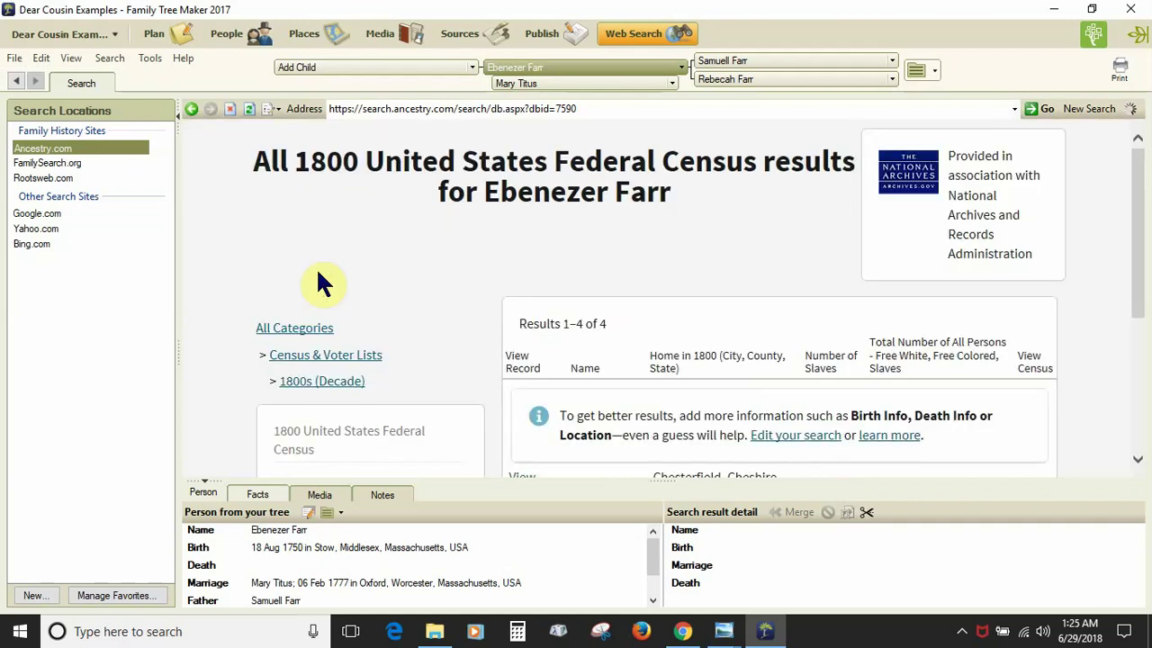
Look through the census search results and examine the household details of the first Chesterfield, New Hampshire record.
scroll(662, 357, "down", 2)
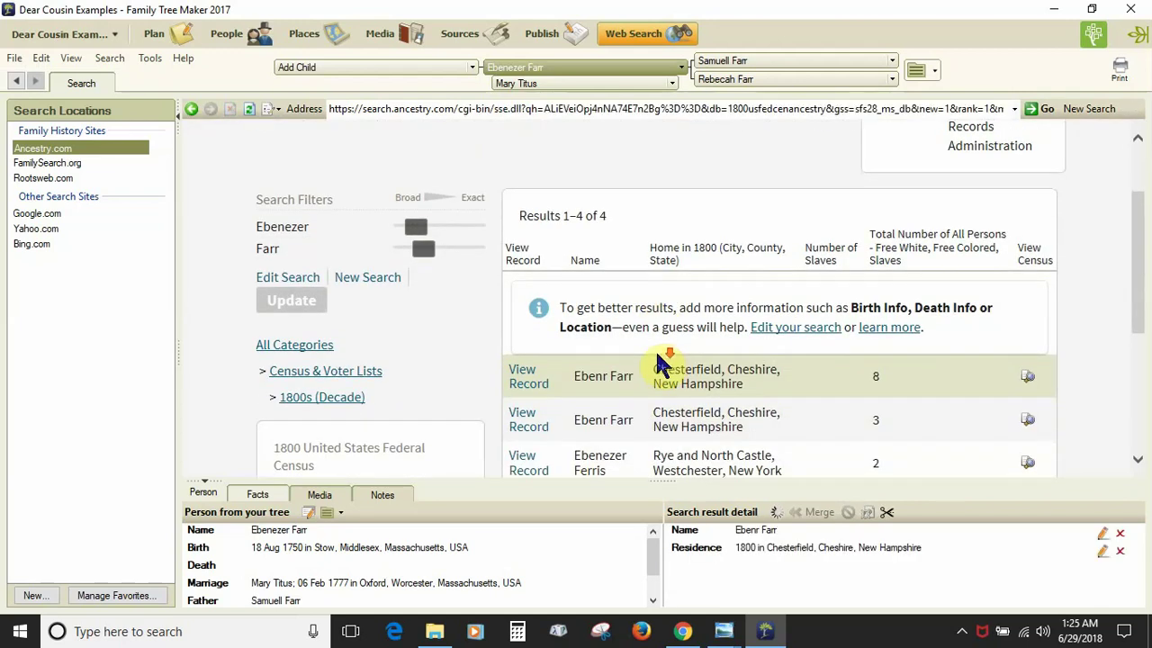
scroll(657, 358, "down", 3)
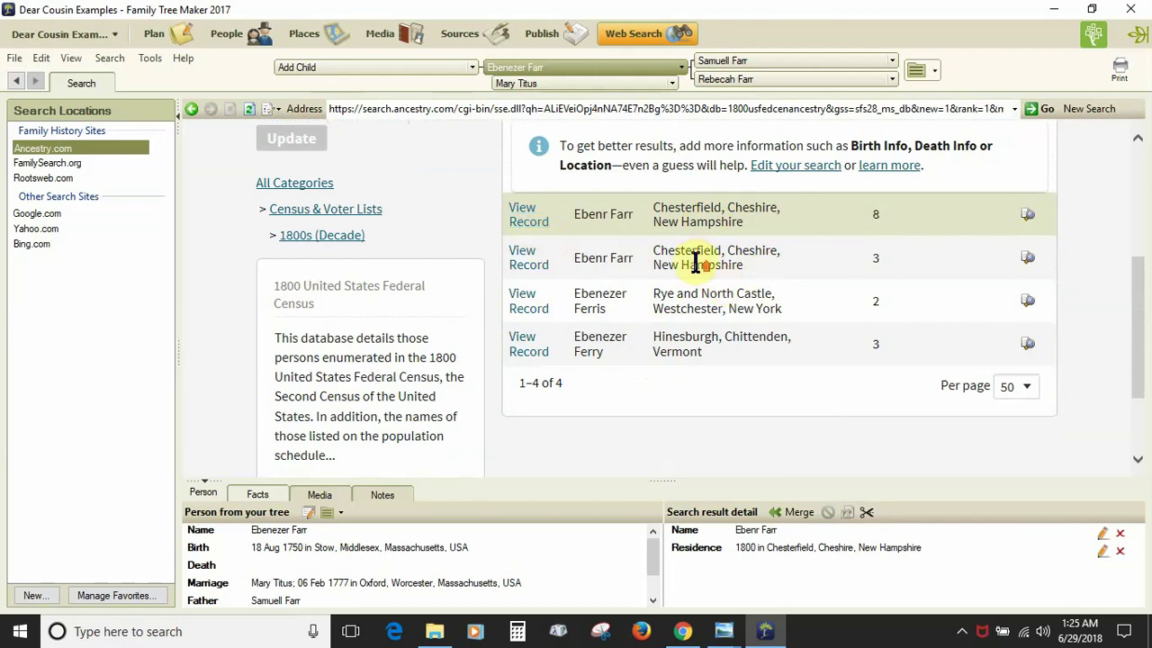
scroll(697, 254, "up", 1)
scroll(697, 261, "down", 1)
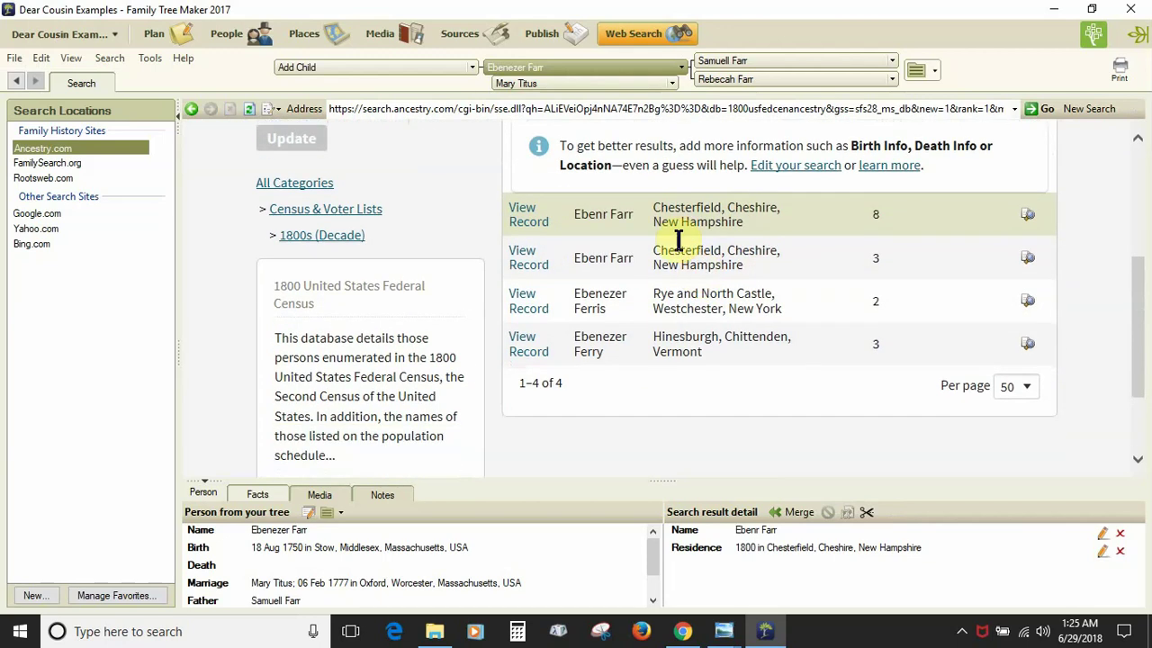
left_click(536, 227)
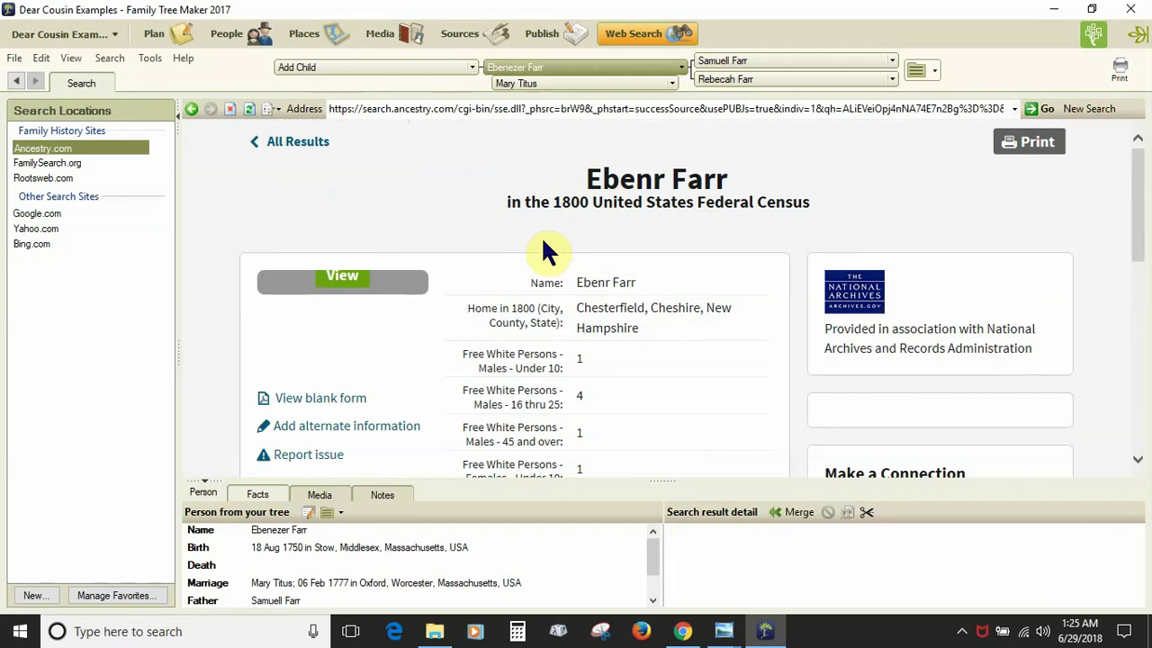
scroll(553, 399, "down", 3)
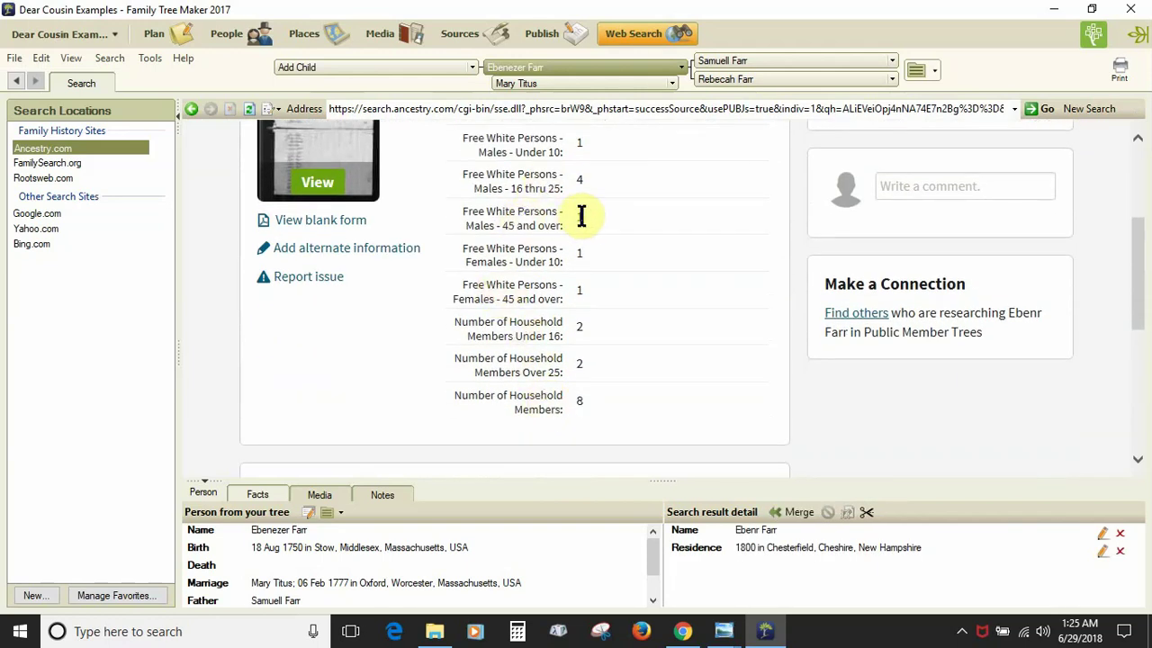
View the household details of the second Chesterfield, New Hampshire record and return to the results list.
left_click(192, 109)
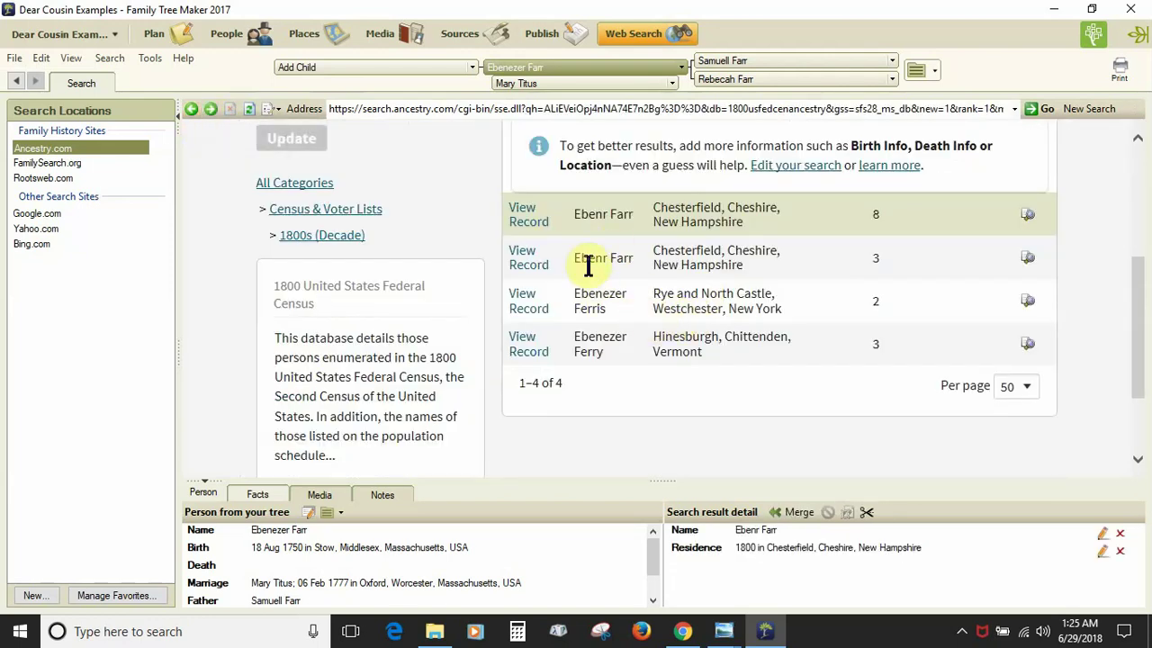
left_click(520, 263)
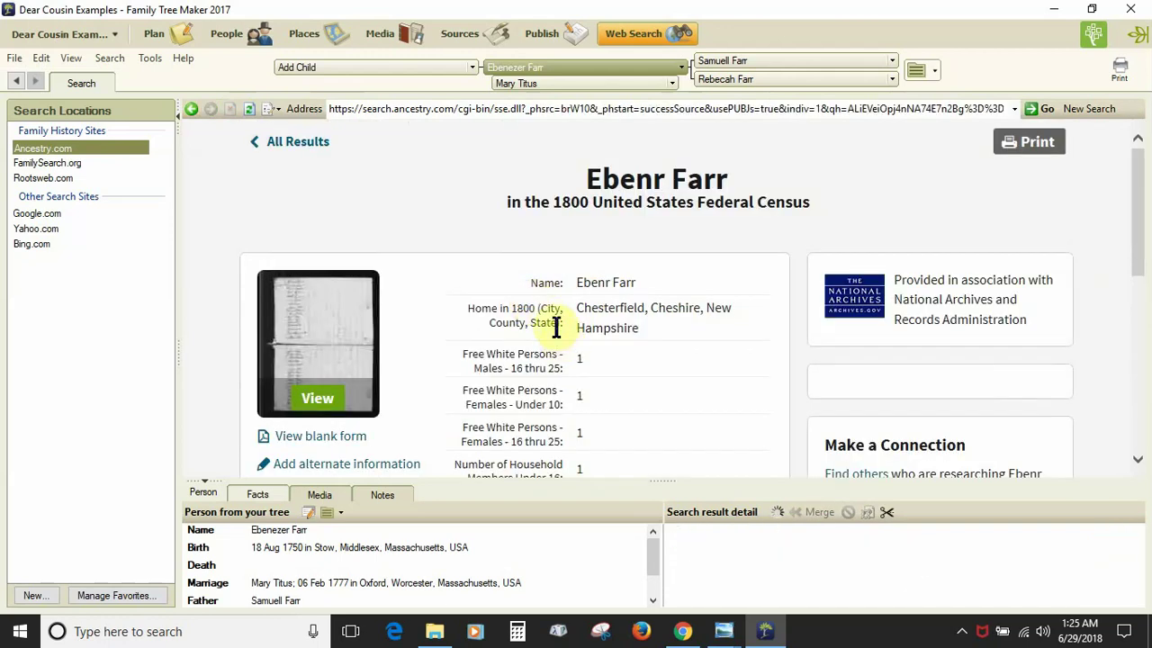
scroll(567, 331, "down", 2)
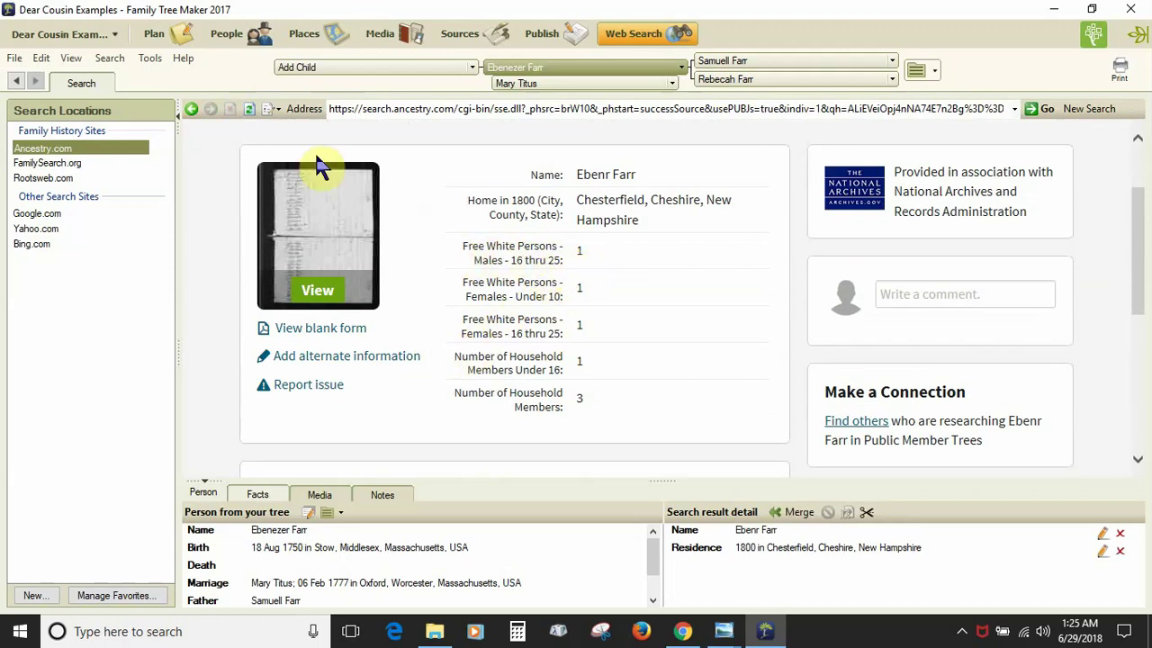
left_click(190, 110)
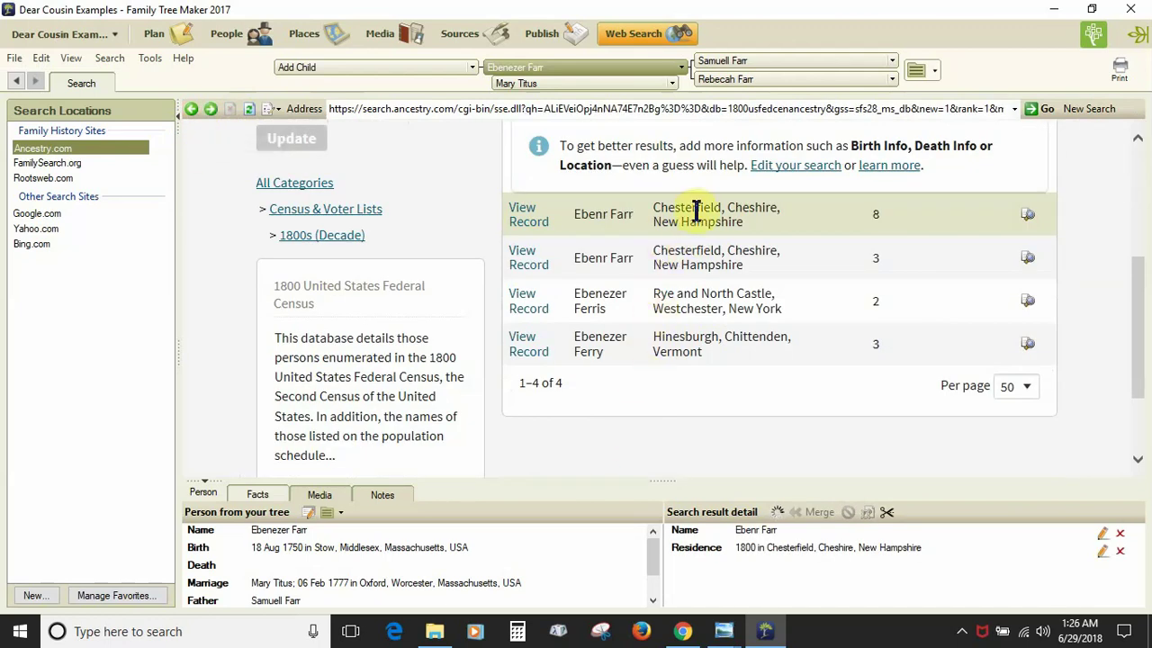
Merge the first Chesterfield census record into the tree person, with the 1800 residence as alternate and the census image included.
scroll(735, 301, "up", 2)
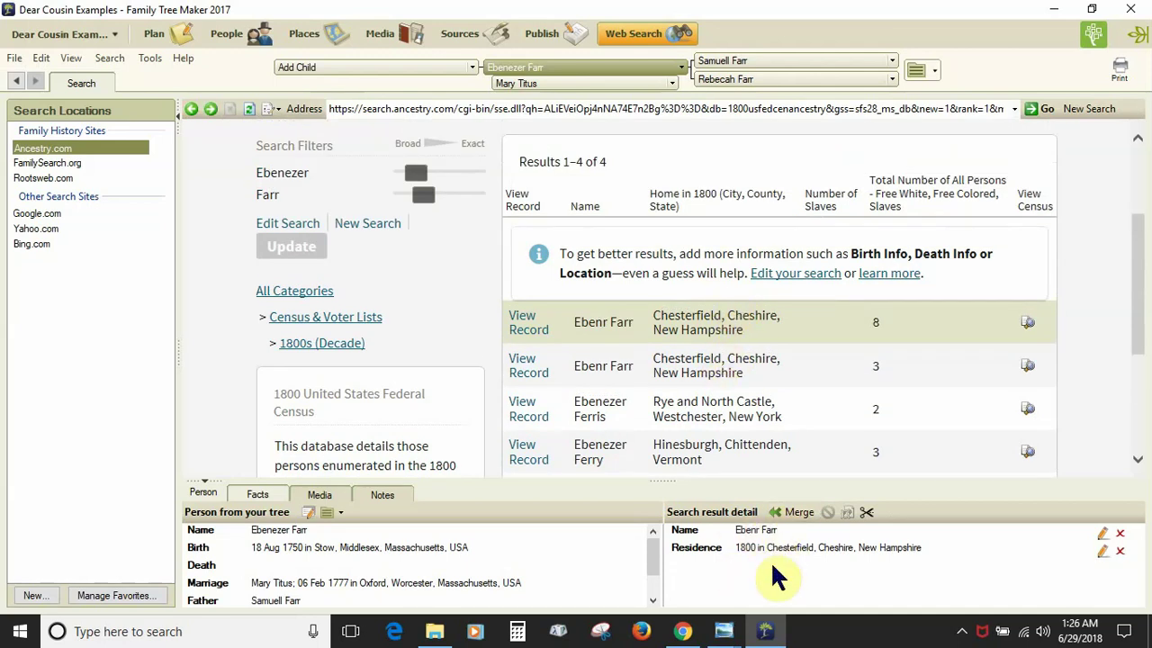
left_click(794, 517)
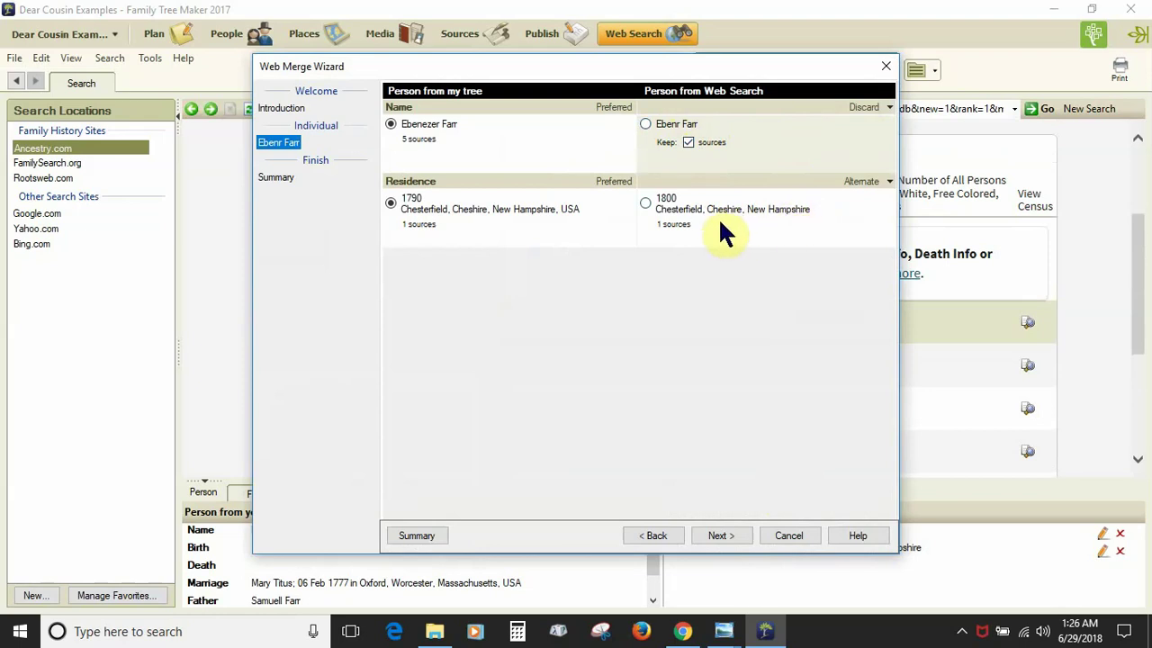
left_click(727, 522)
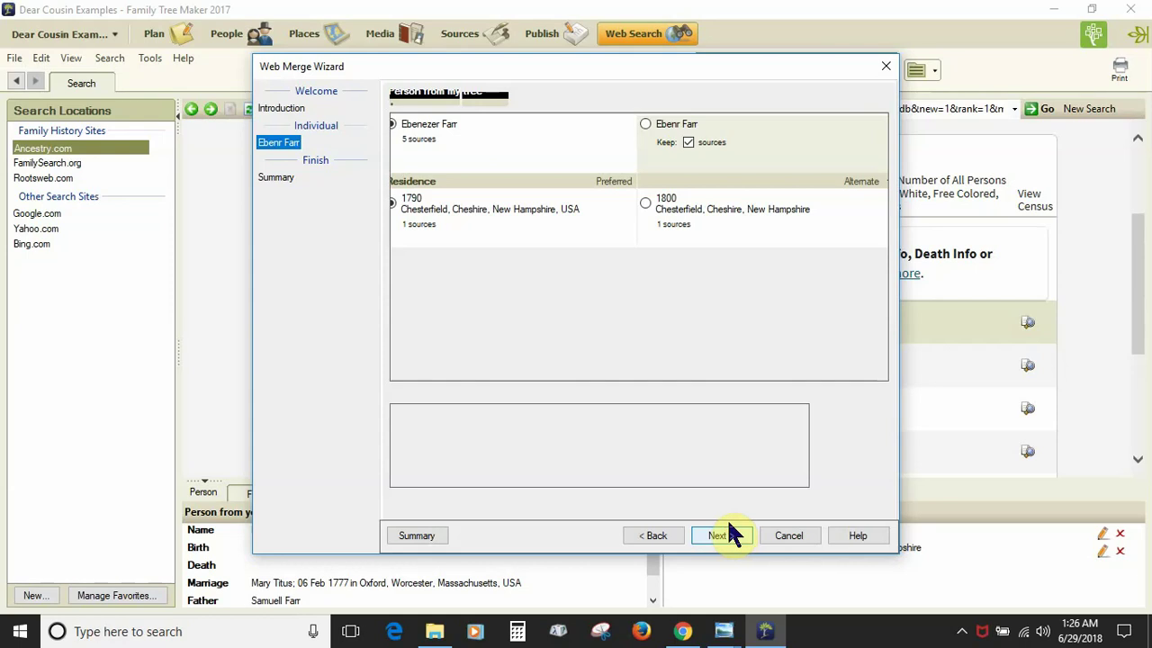
left_click(727, 531)
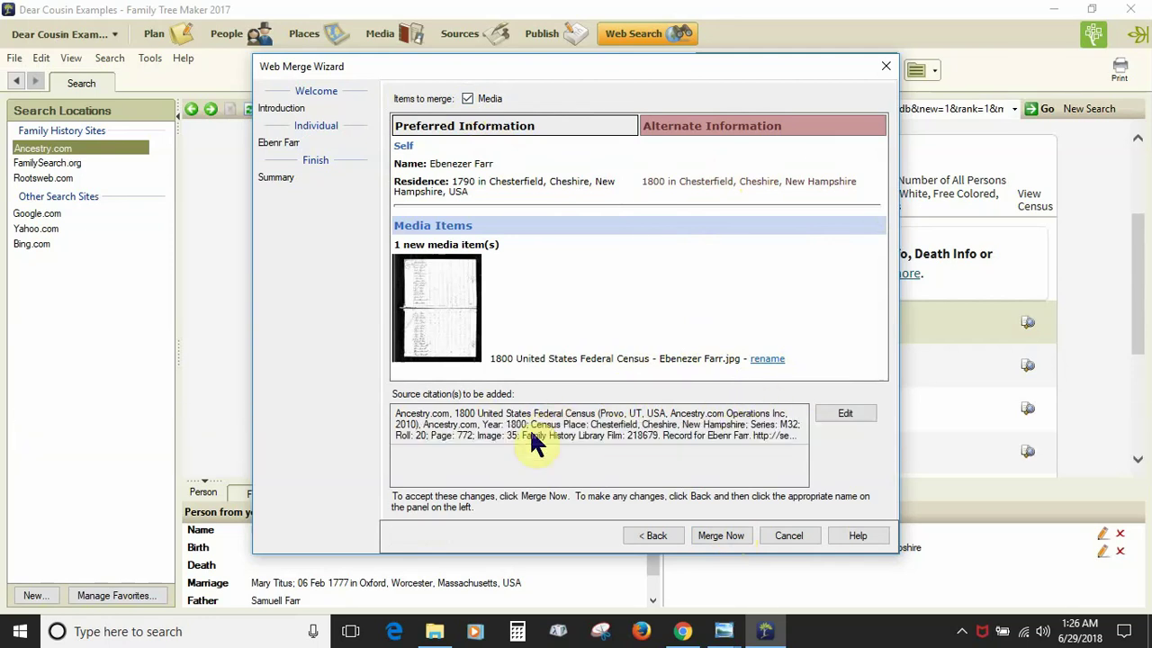
left_click(718, 528)
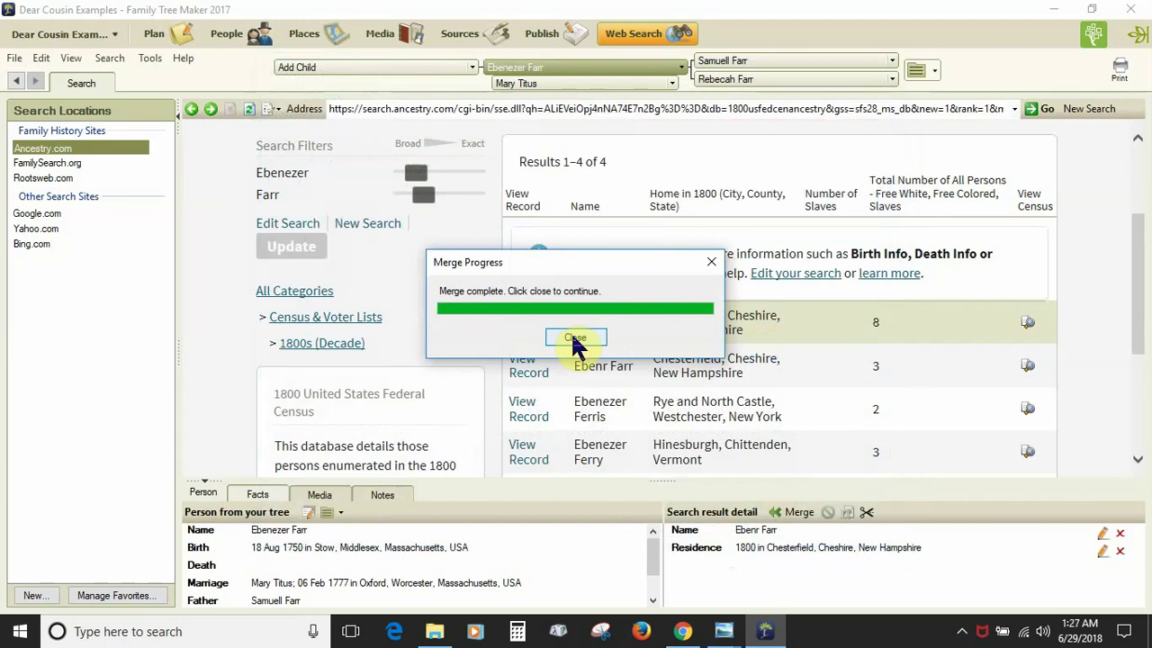
left_click(576, 338)
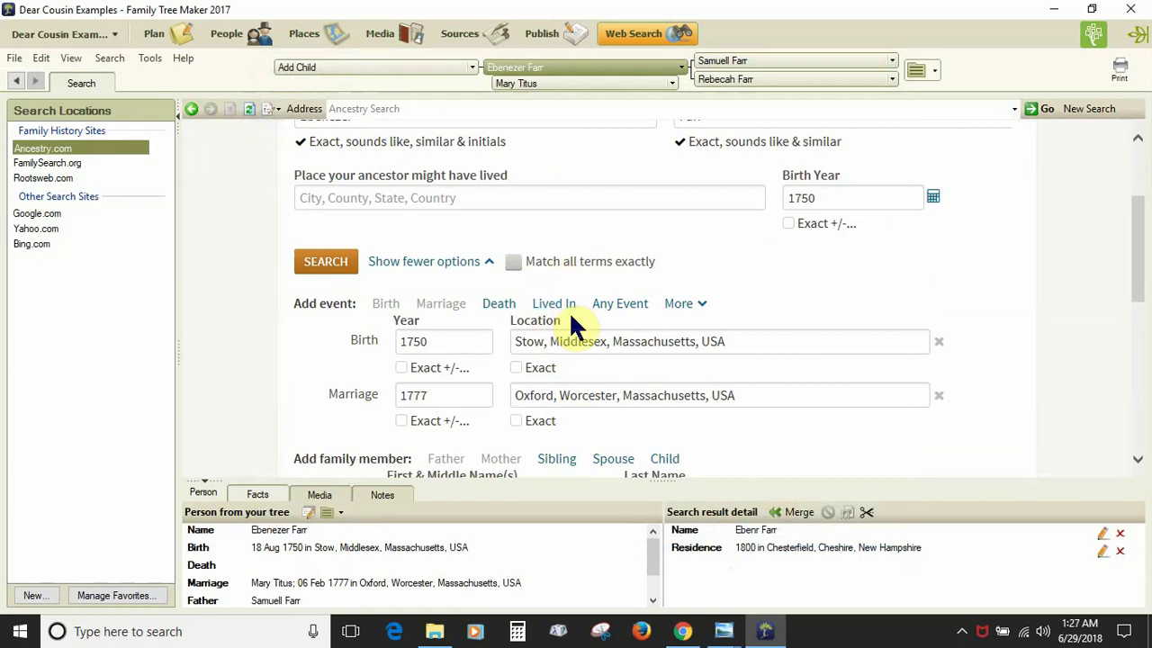
scroll(573, 324, "up", 3)
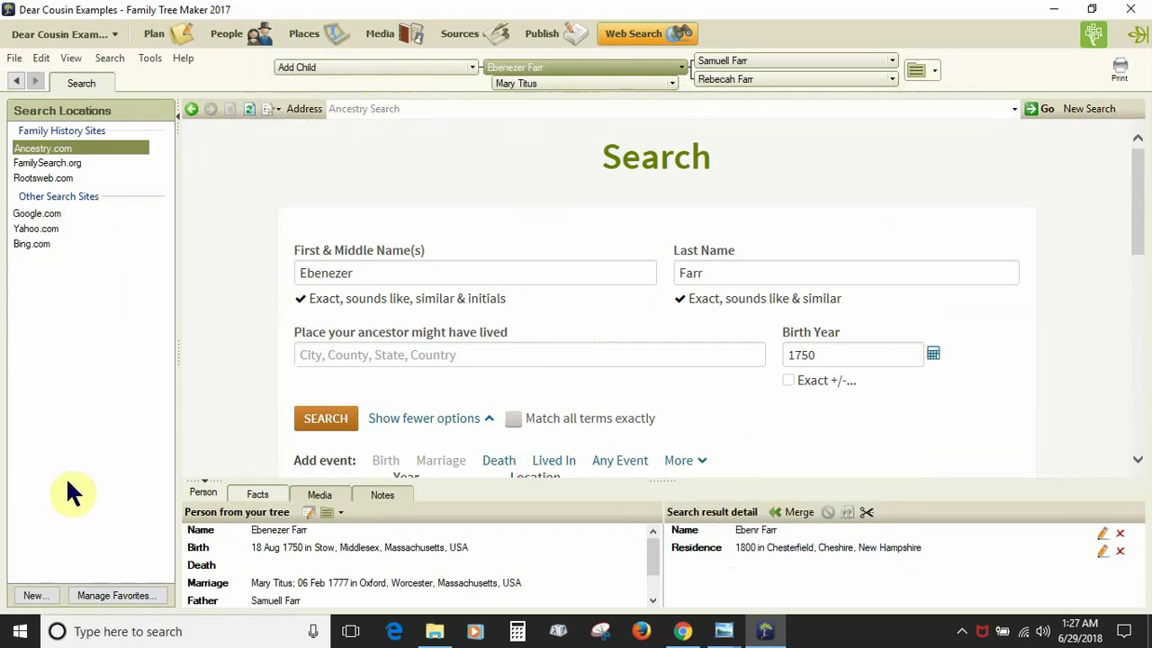
left_click(33, 596)
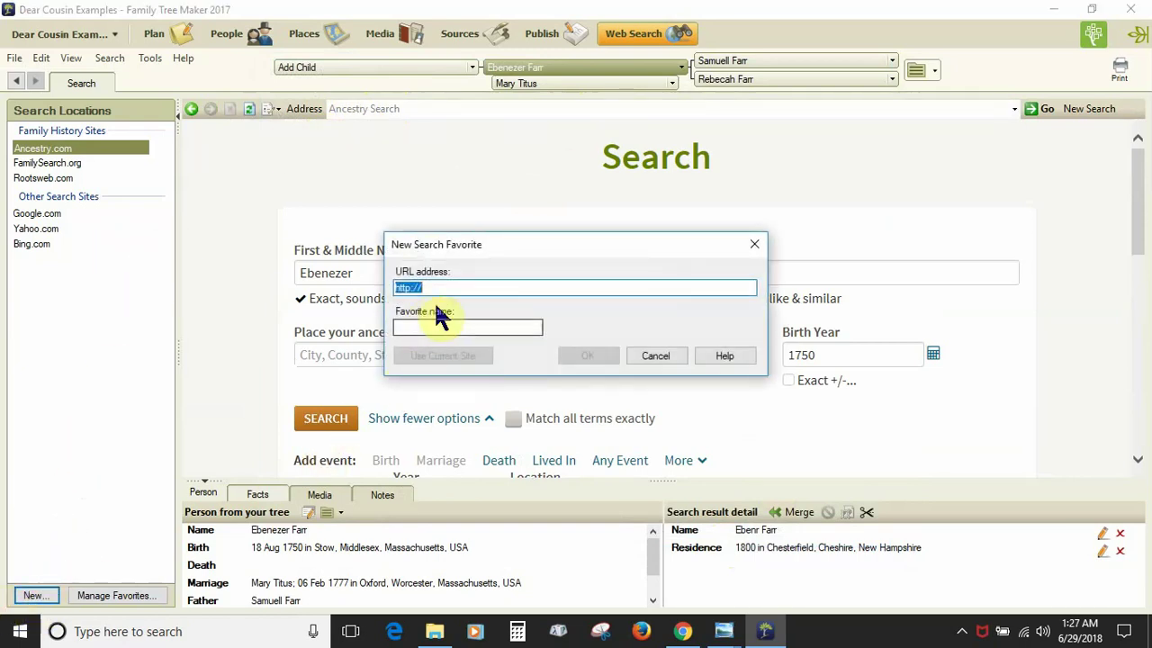
left_click(439, 287)
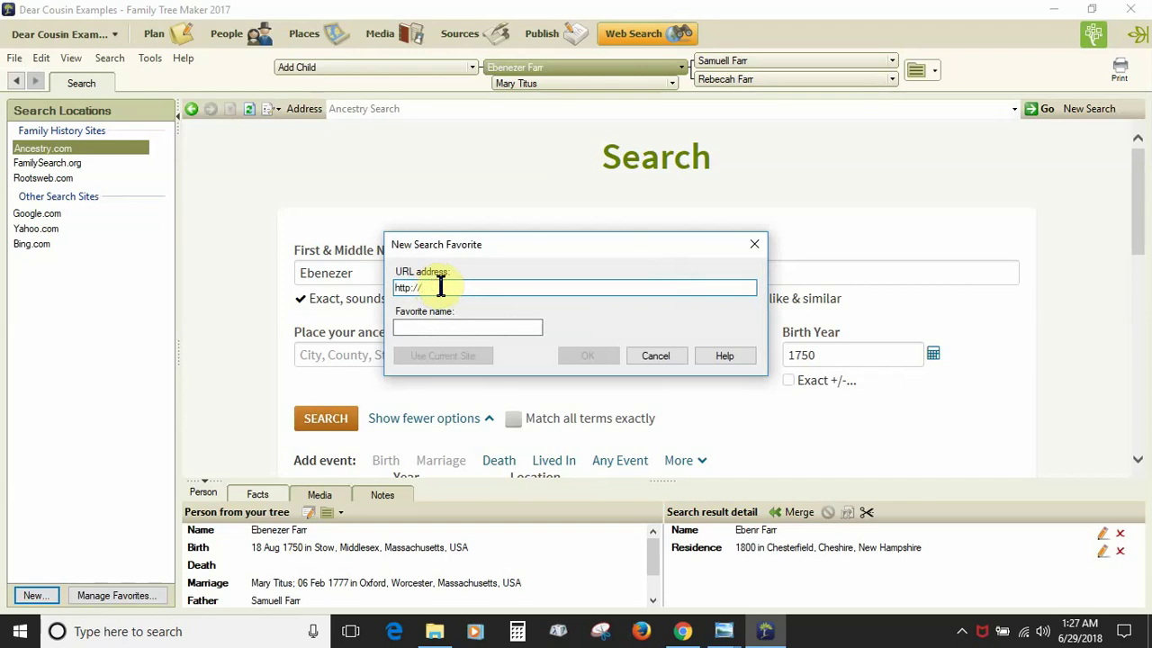
type("www.ancestry.com")
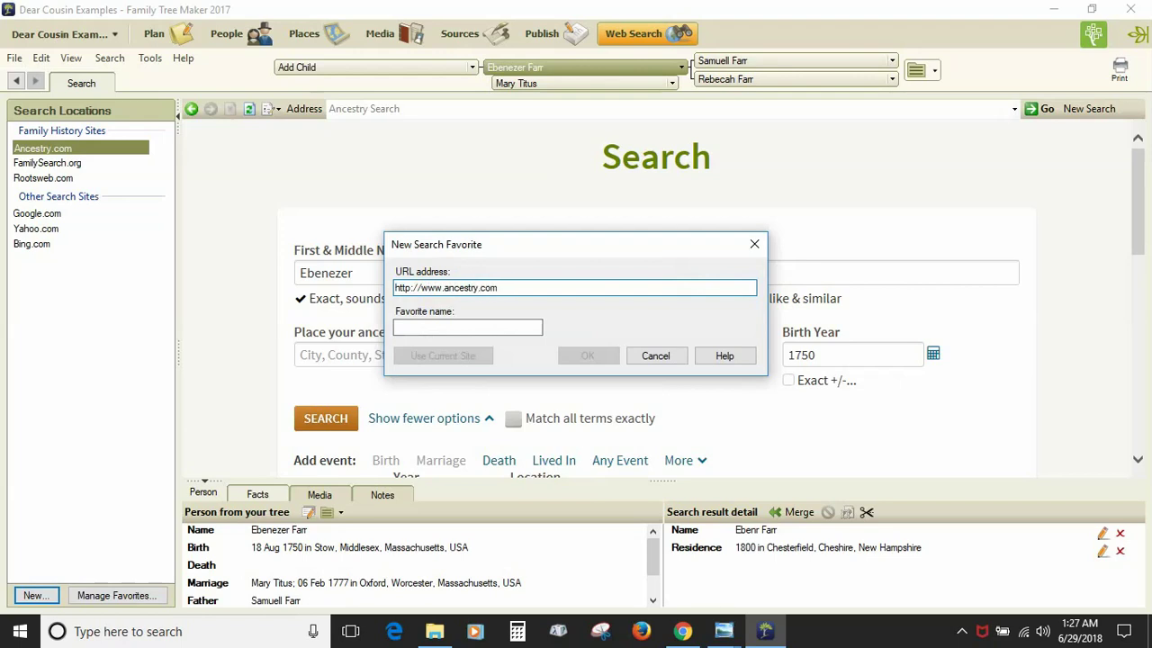
left_click(425, 327)
type("Ancestry-Website")
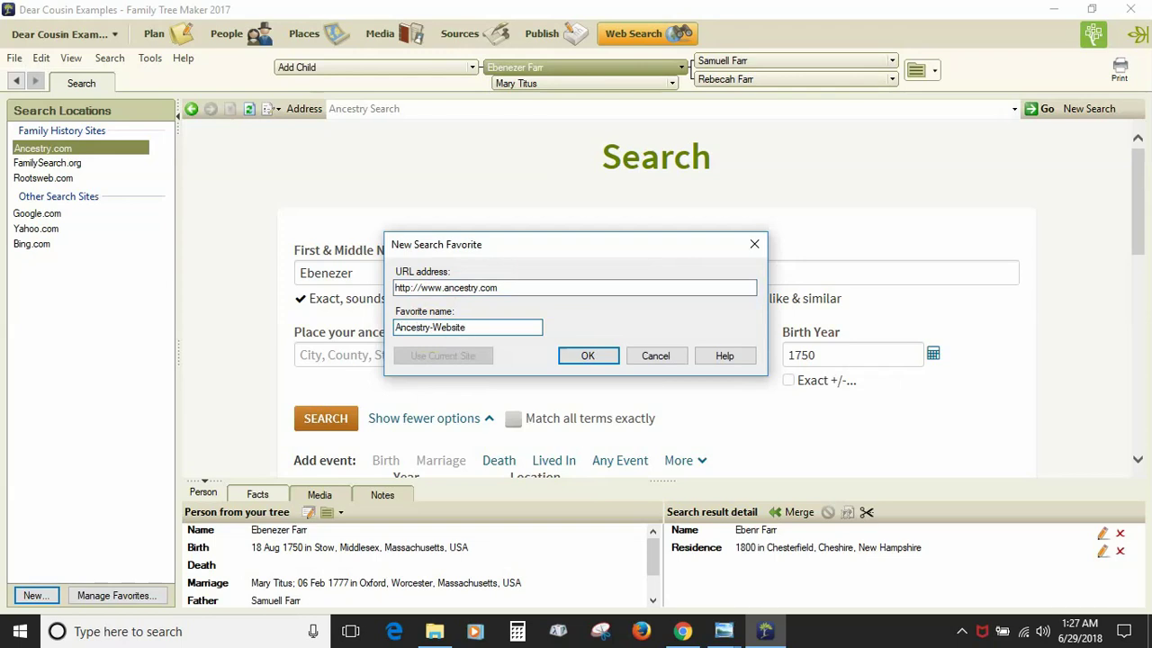
left_click(567, 357)
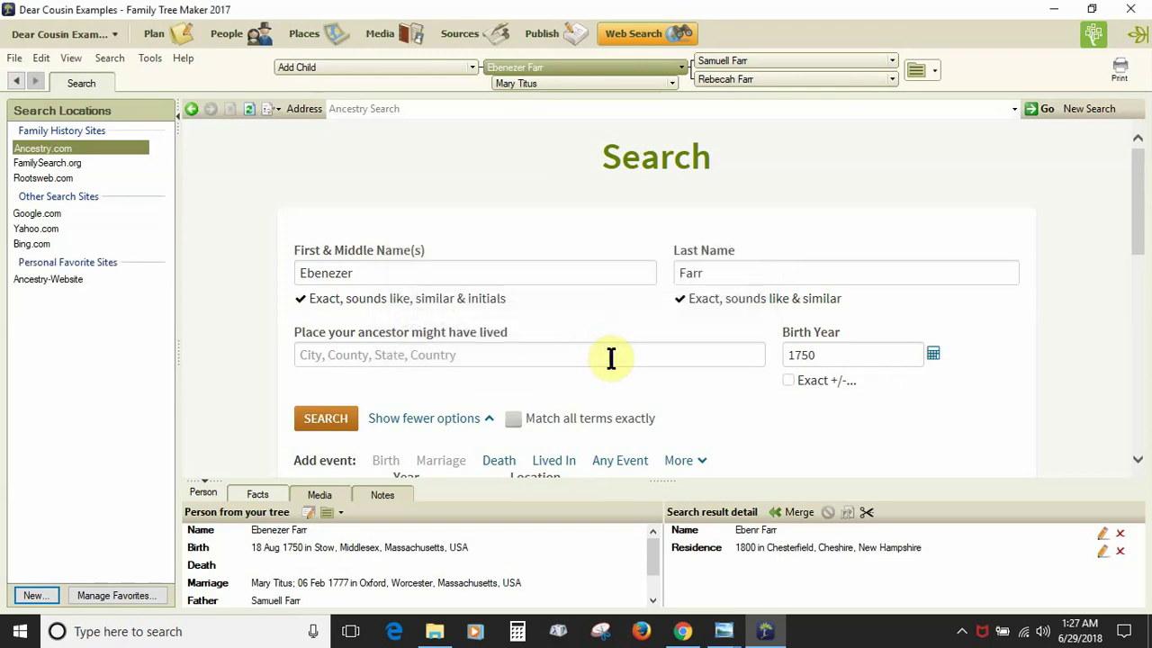
Load the Ancestry-Website favorite, dismissing the web search help, and switch back to the prefilled Ancestry.com search form for comparison.
left_click(56, 282)
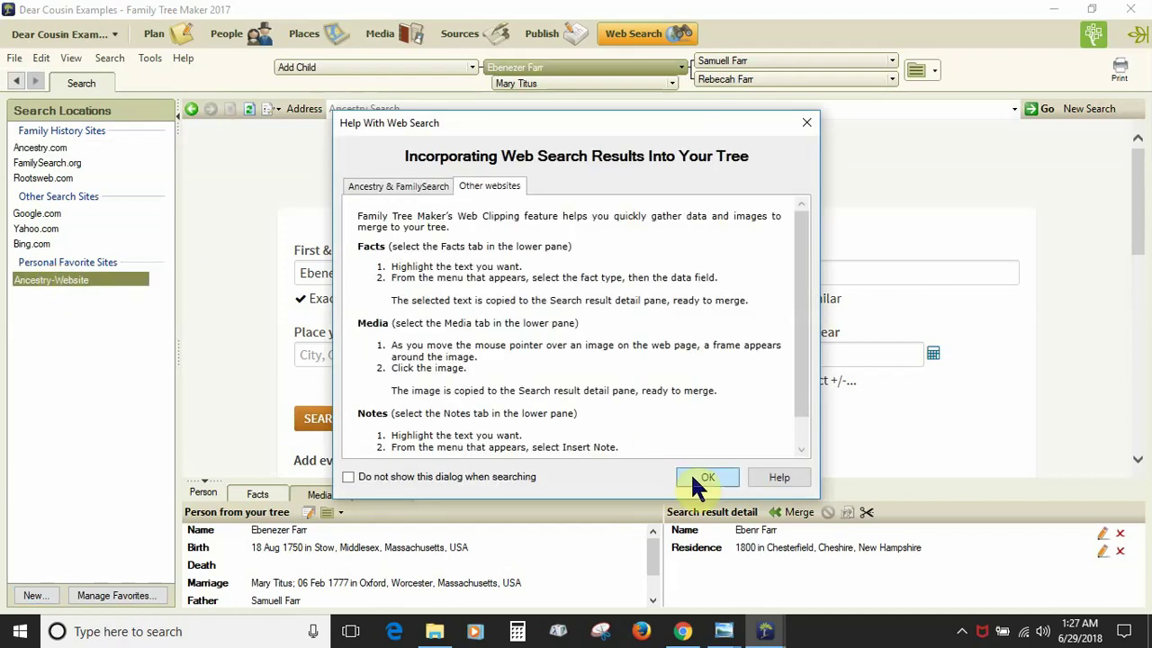
left_click(697, 479)
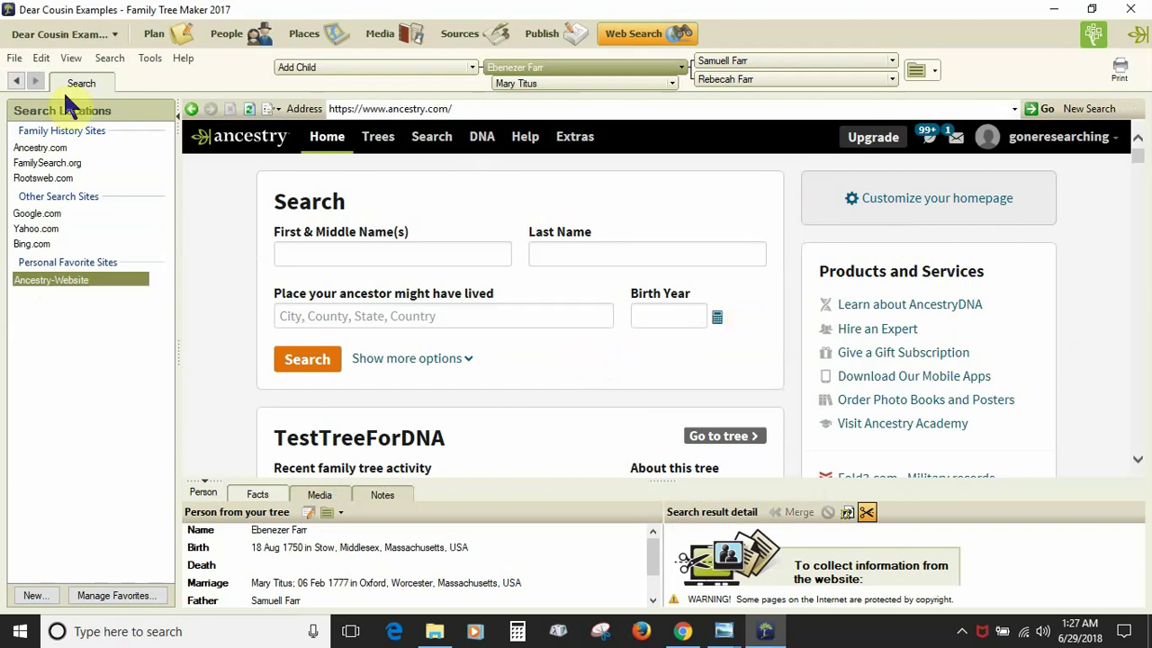
left_click(49, 149)
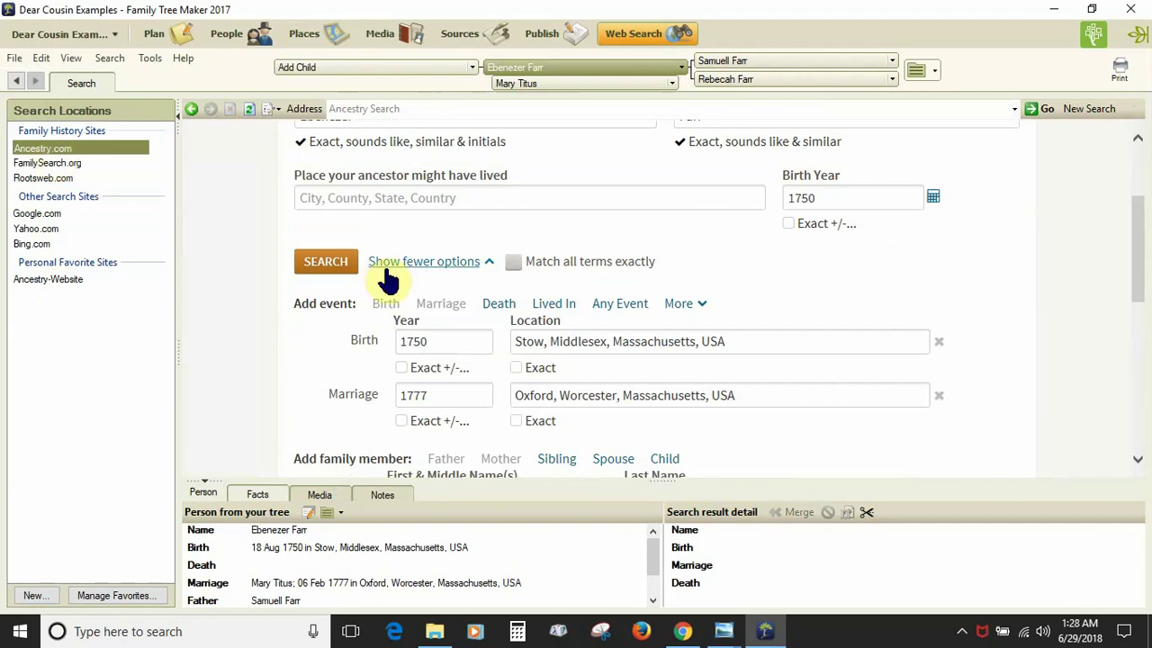
scroll(393, 267, "up", 3)
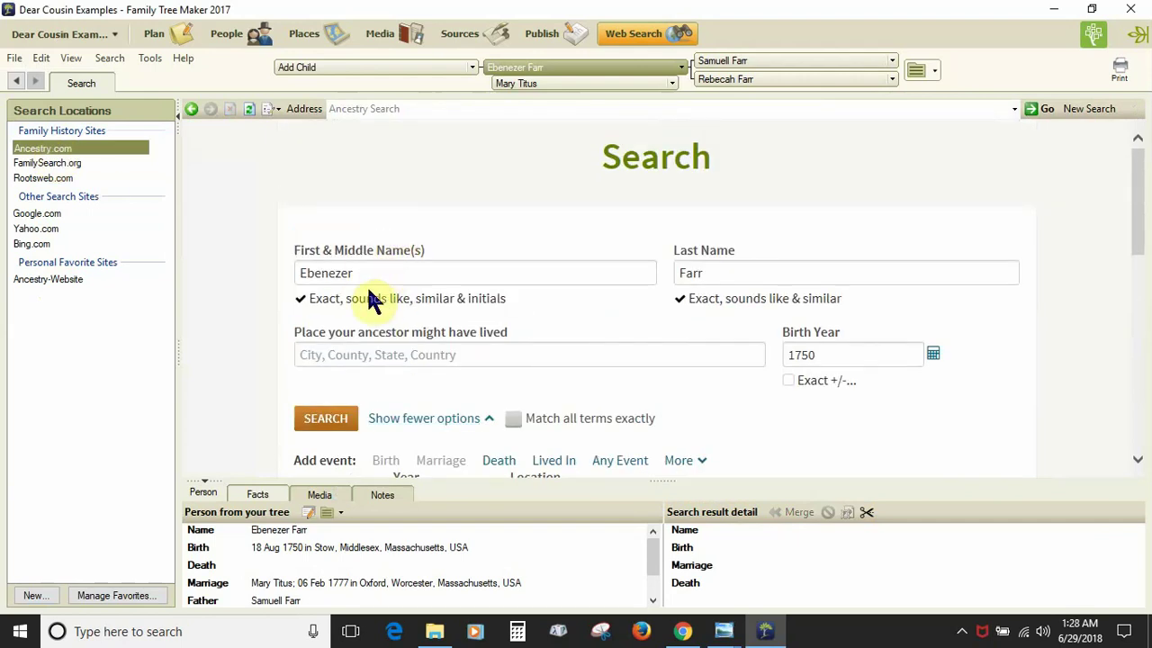
Return to the Ancestry-Website favorite and look over the site's home page.
left_click(40, 280)
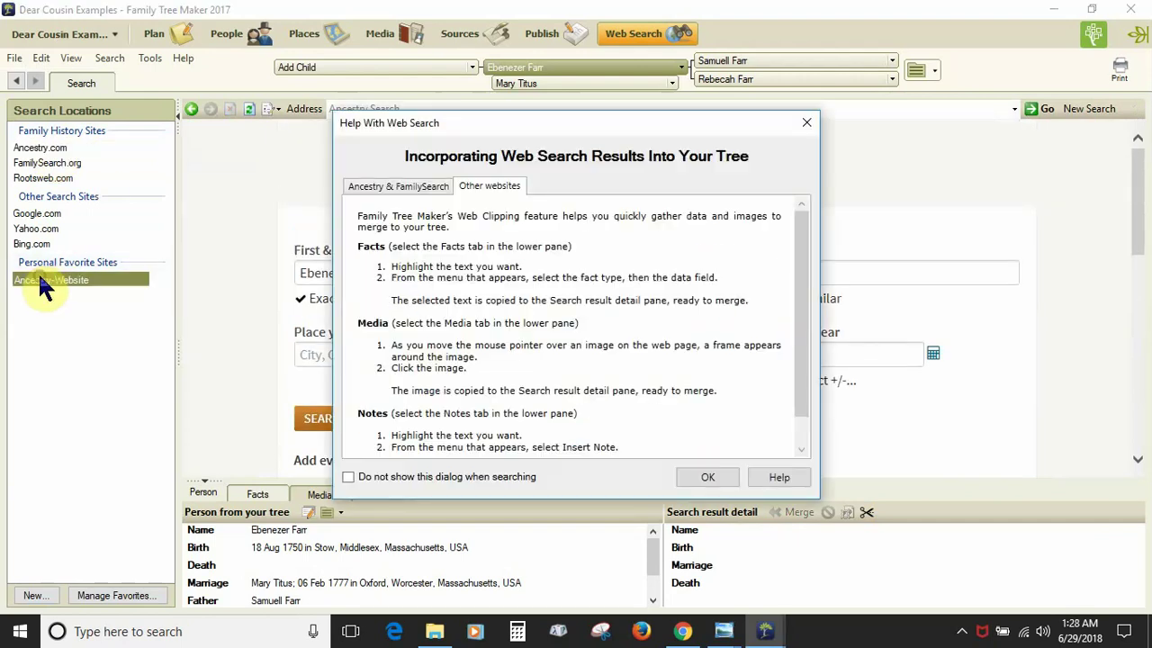
left_click(730, 477)
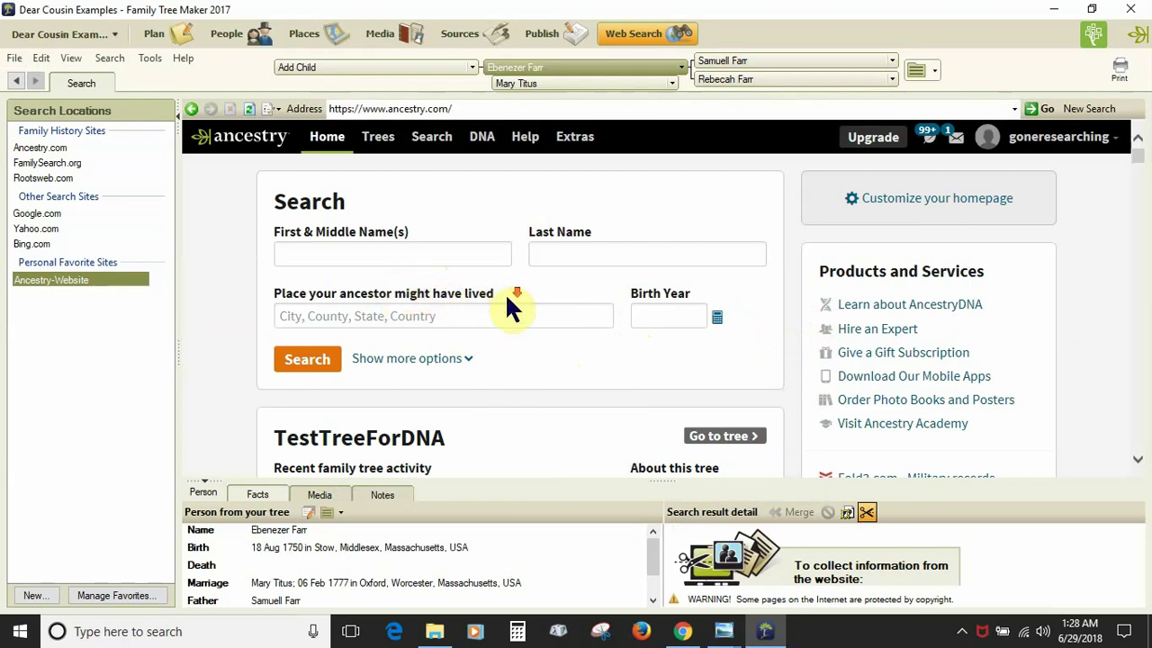
scroll(504, 306, "down", 1)
scroll(496, 316, "up", 1)
Switch to Windows Photo Viewer and show the GoneResearching-Desktop.jpg image.
left_click(727, 634)
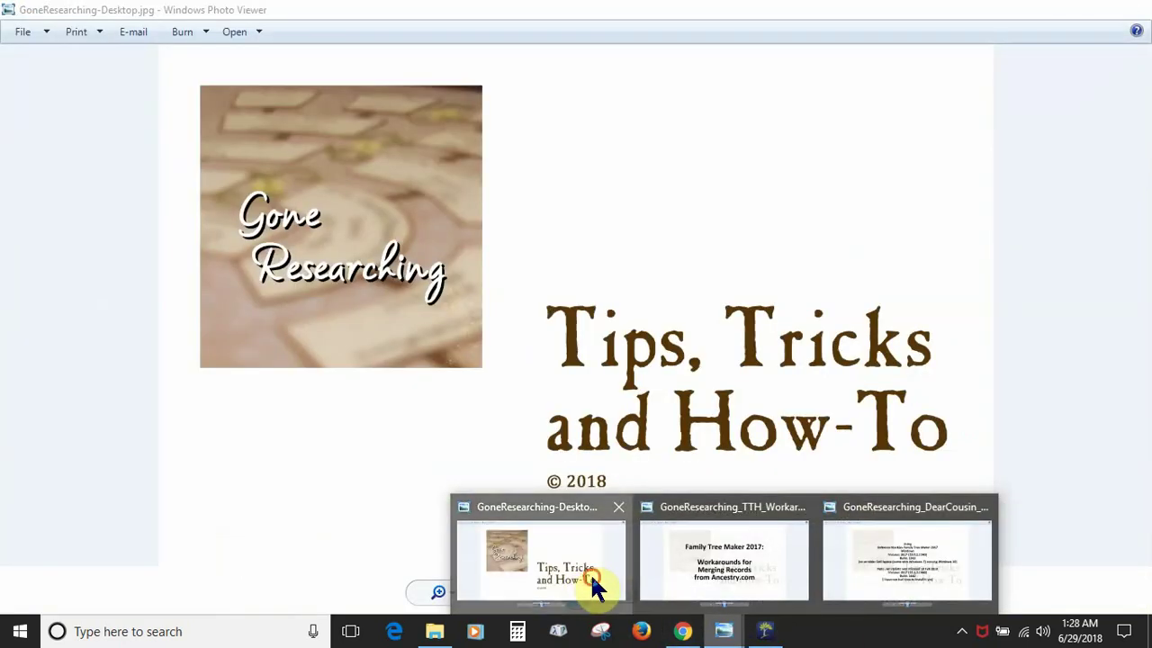
left_click(576, 589)
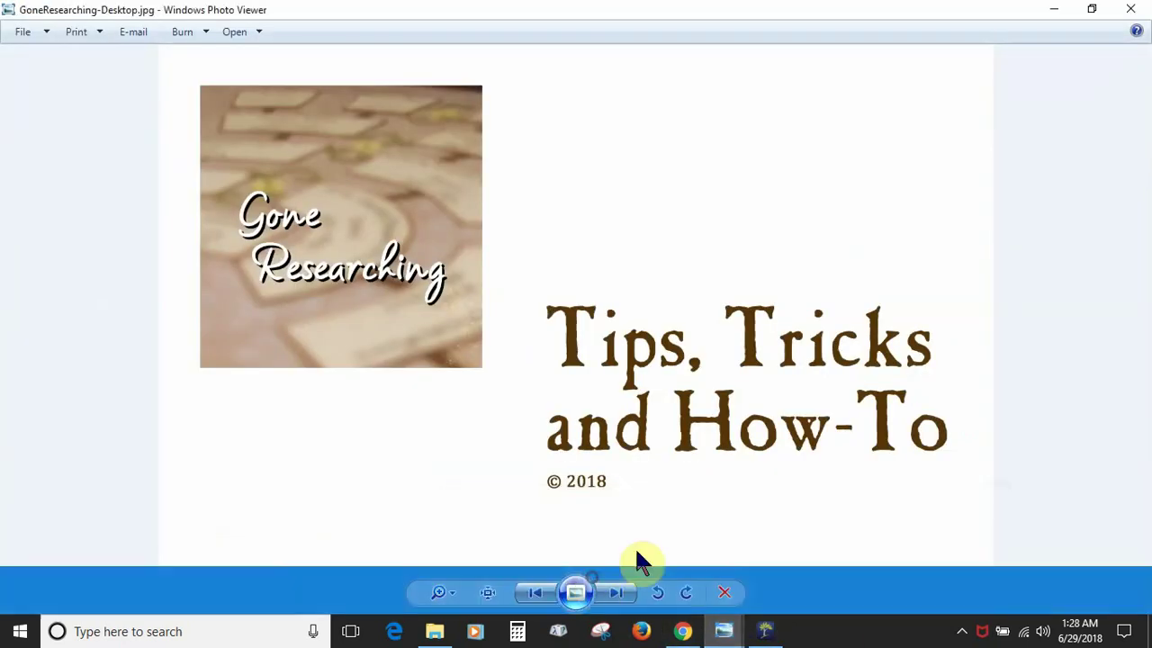